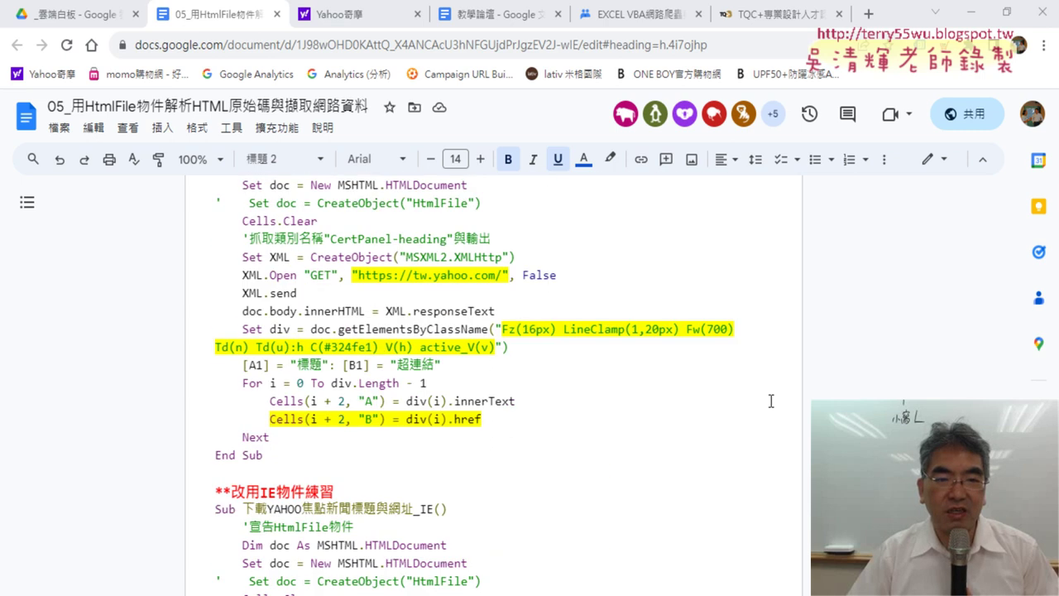
scroll(769, 401, "up", 2)
scroll(770, 401, "down", 1)
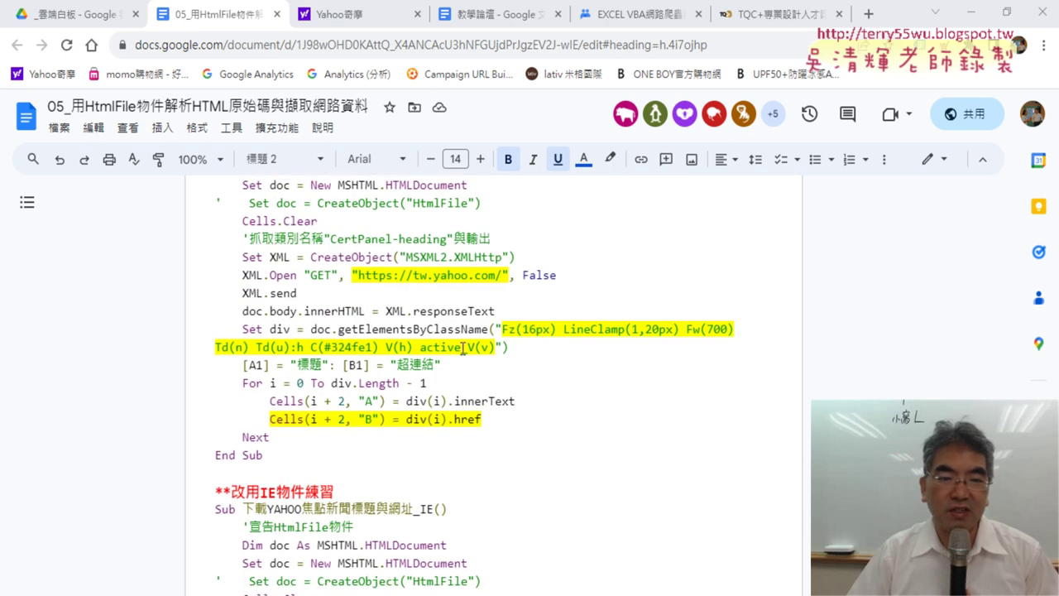
scroll(662, 373, "down", 2)
scroll(653, 356, "down", 2)
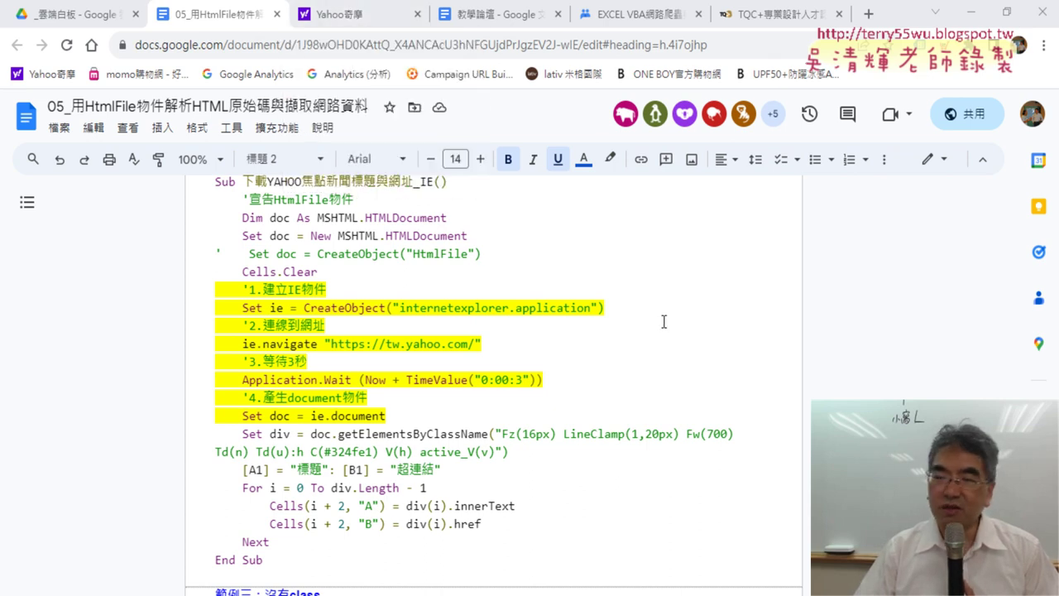
scroll(663, 322, "down", 2)
scroll(662, 321, "down", 1)
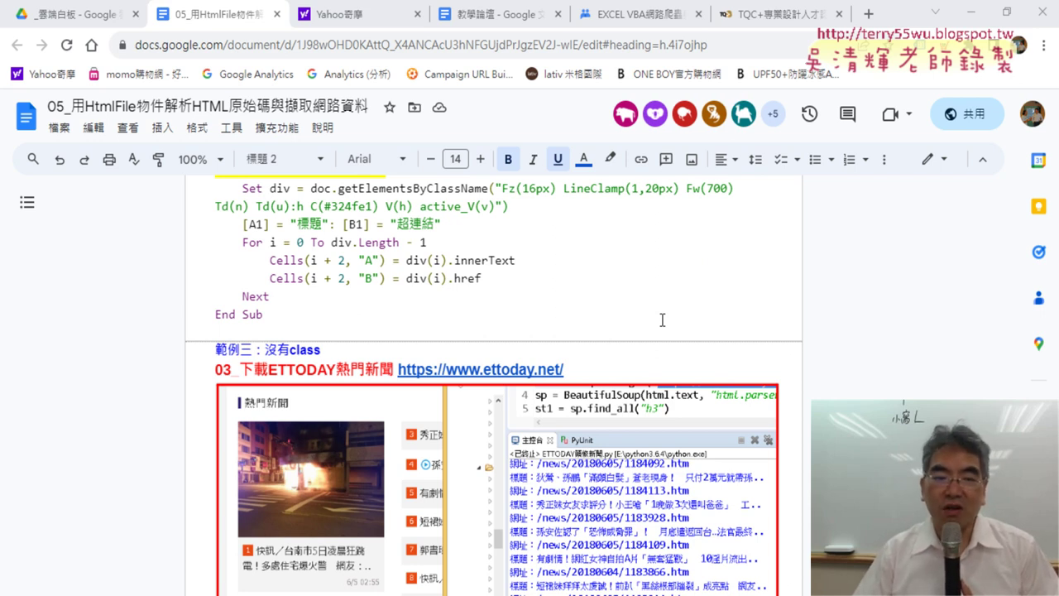
scroll(662, 320, "down", 1)
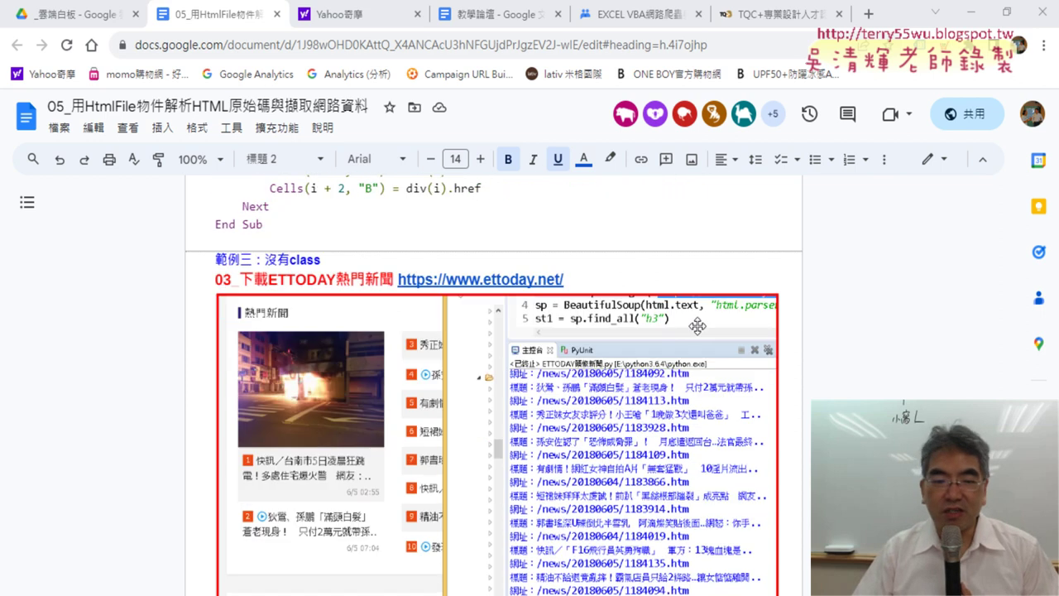
scroll(670, 323, "down", 4)
scroll(695, 326, "down", 2)
scroll(698, 329, "down", 3)
scroll(699, 329, "down", 1)
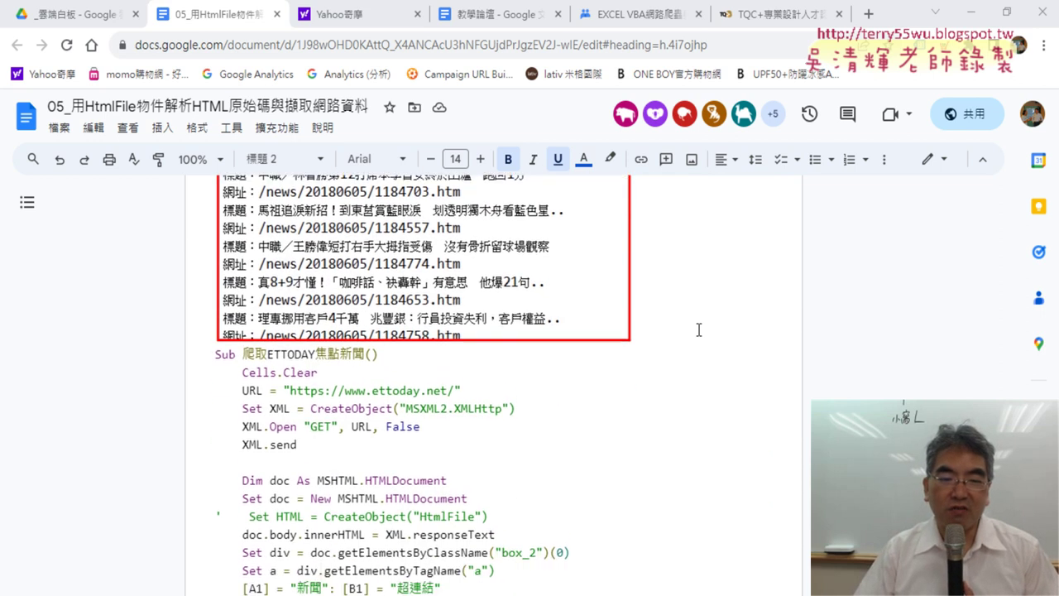
scroll(696, 328, "down", 2)
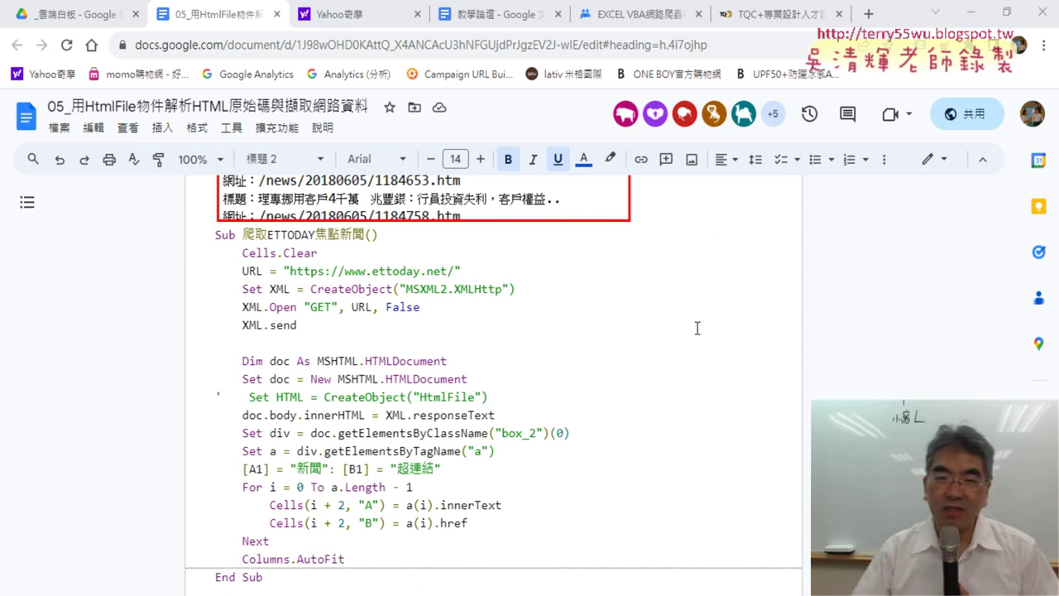
scroll(697, 328, "up", 3)
scroll(698, 328, "up", 5)
scroll(697, 328, "up", 5)
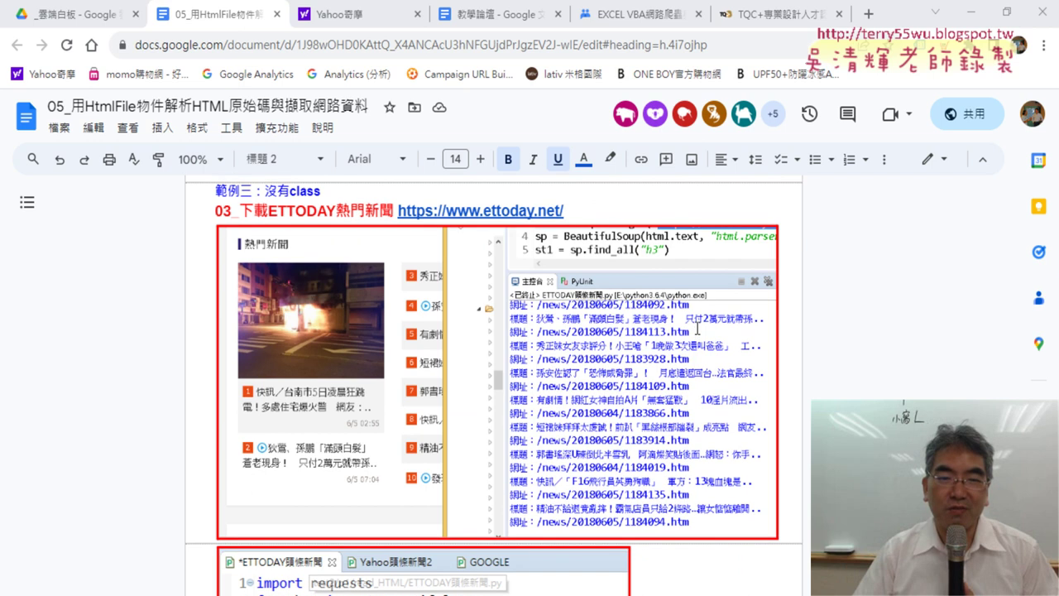
scroll(697, 327, "up", 3)
Step: Open the ETtoday homepage in a new tab from the link's preview card and scroll its news
left_click(494, 369)
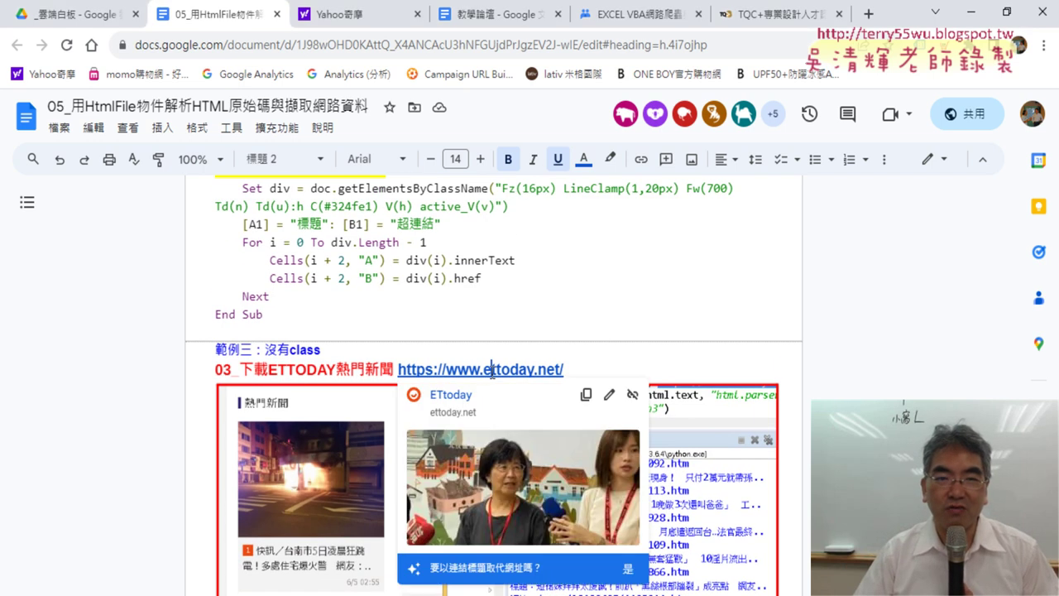
left_click(469, 399)
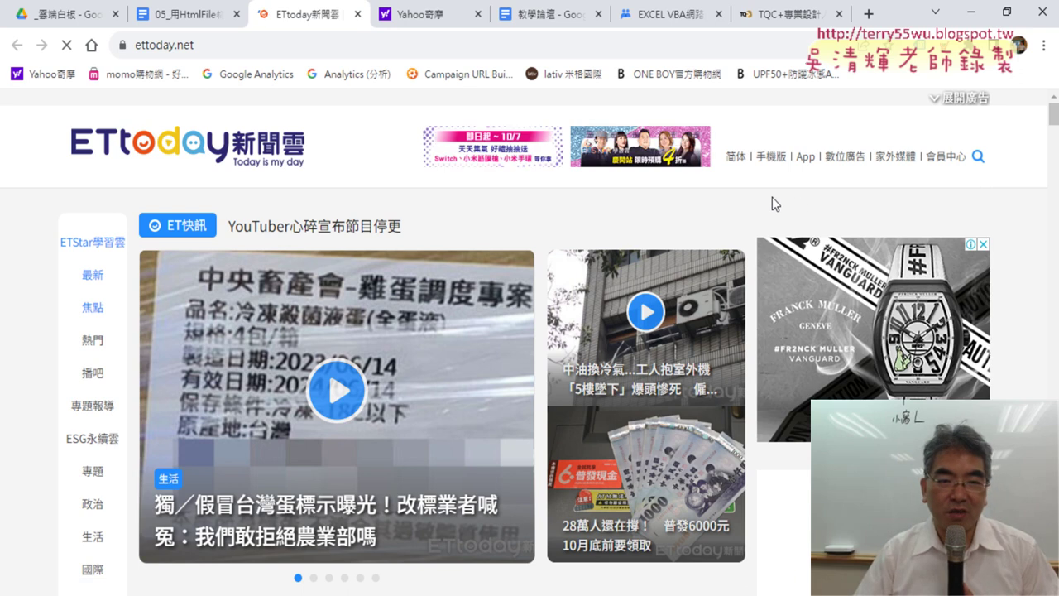
scroll(772, 197, "down", 2)
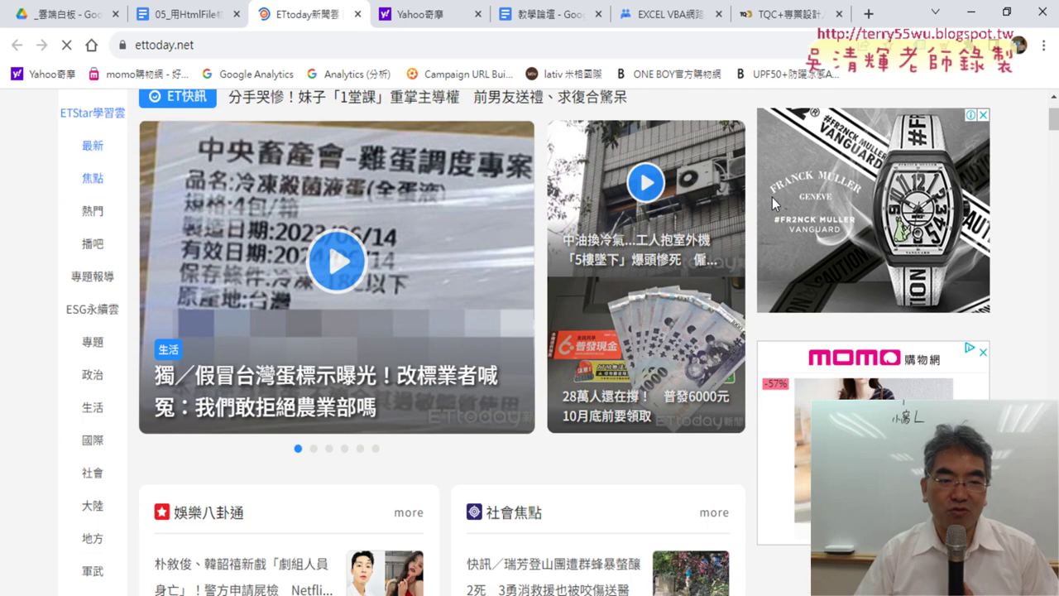
scroll(772, 197, "down", 2)
scroll(772, 197, "down", 2)
scroll(772, 197, "down", 1)
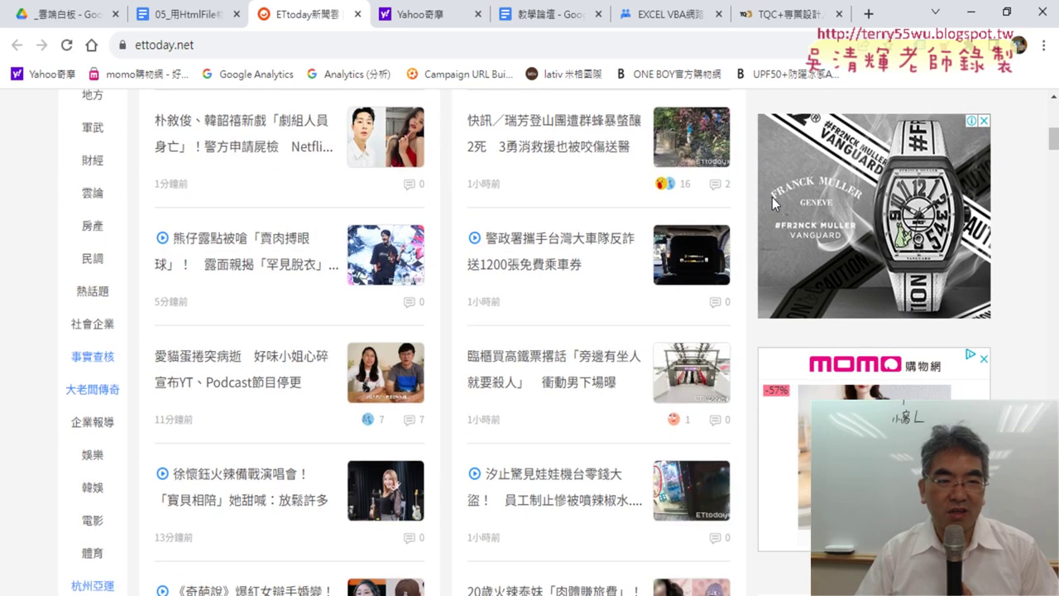
scroll(773, 197, "up", 2)
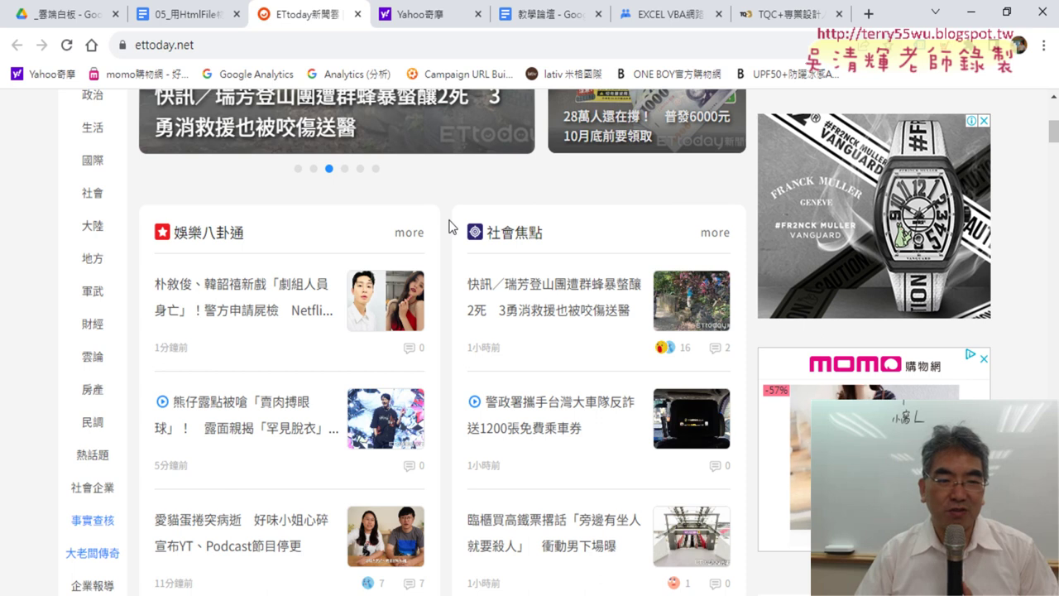
scroll(449, 226, "down", 1)
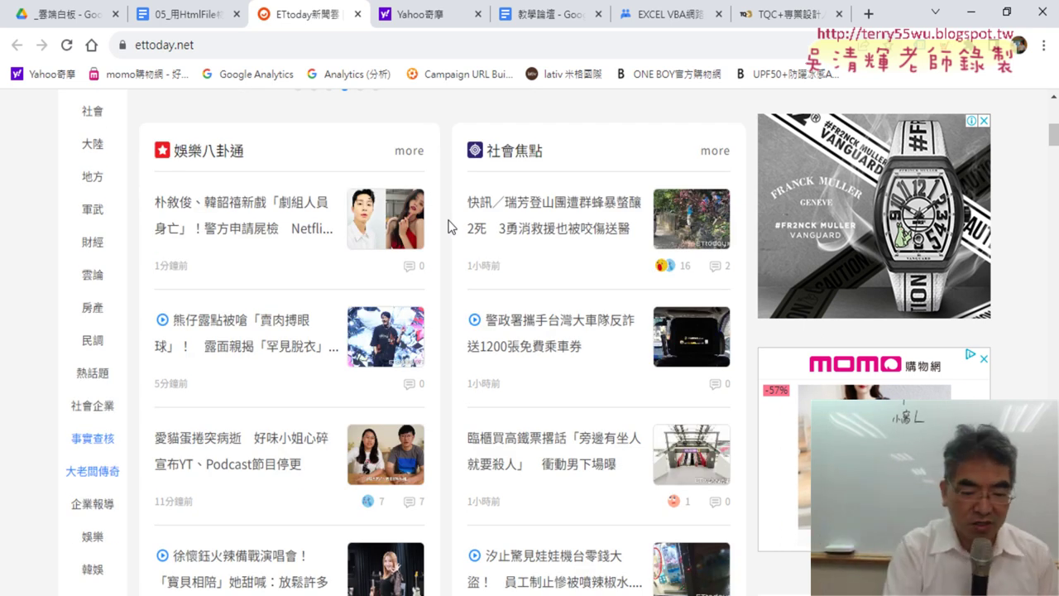
Step: Mark the category column, top edge and column divider with red lines, then clear them
left_click_drag(135, 130, 124, 488)
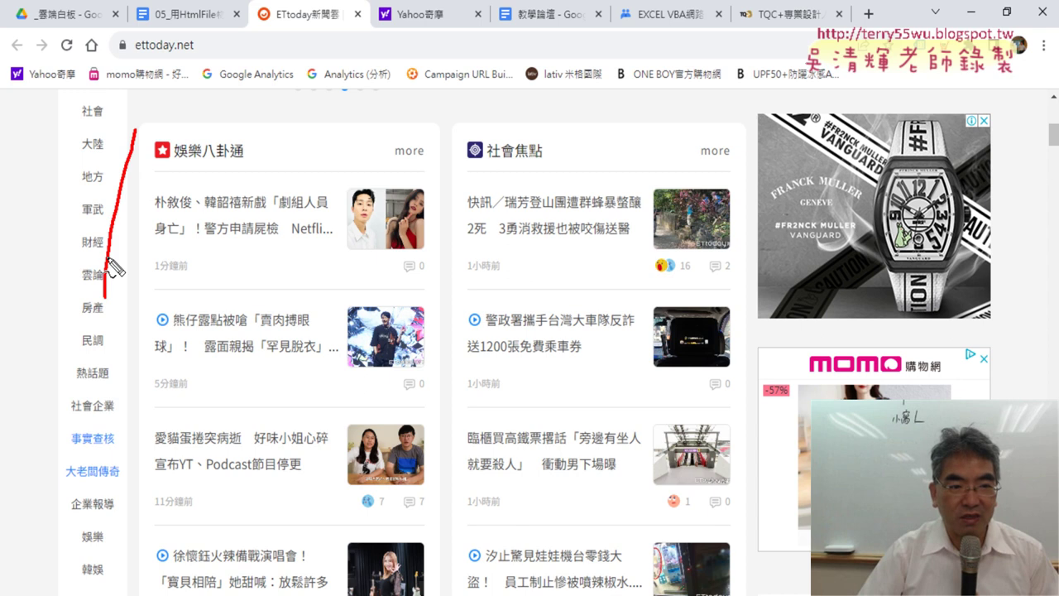
left_click_drag(182, 105, 440, 106)
left_click_drag(460, 141, 439, 594)
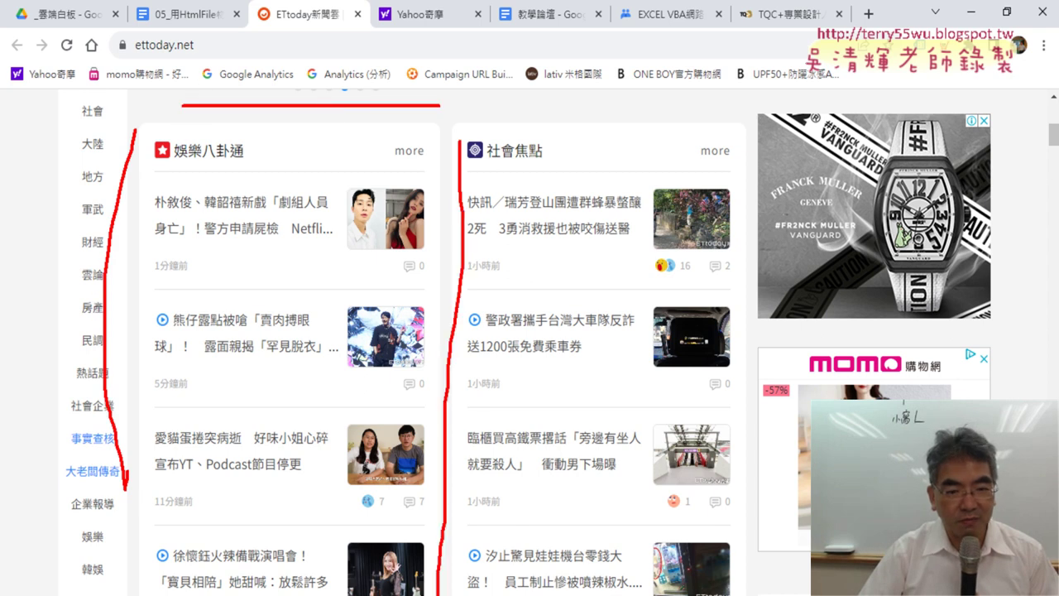
key("Escape")
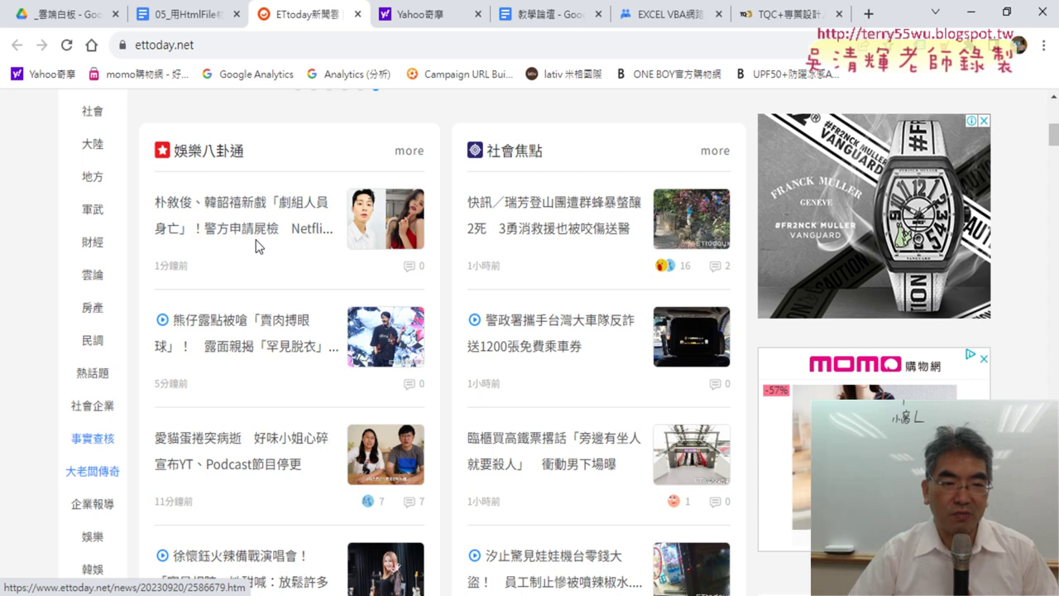
Step: Scroll through the 娛樂八卦通 and 社會焦點 headline lists
scroll(234, 298, "down", 1)
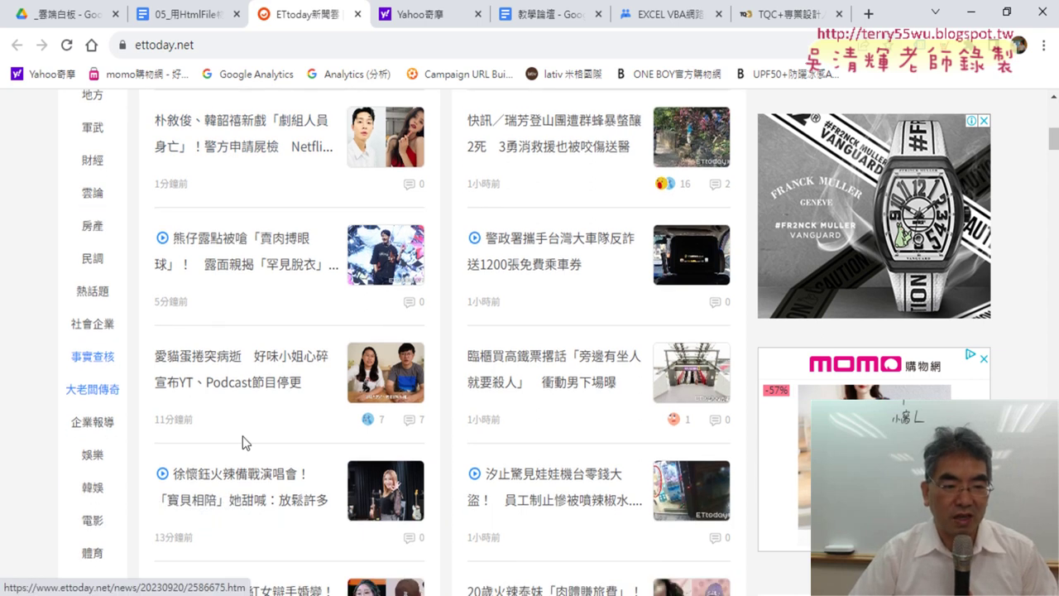
scroll(243, 443, "down", 3)
scroll(331, 418, "down", 2)
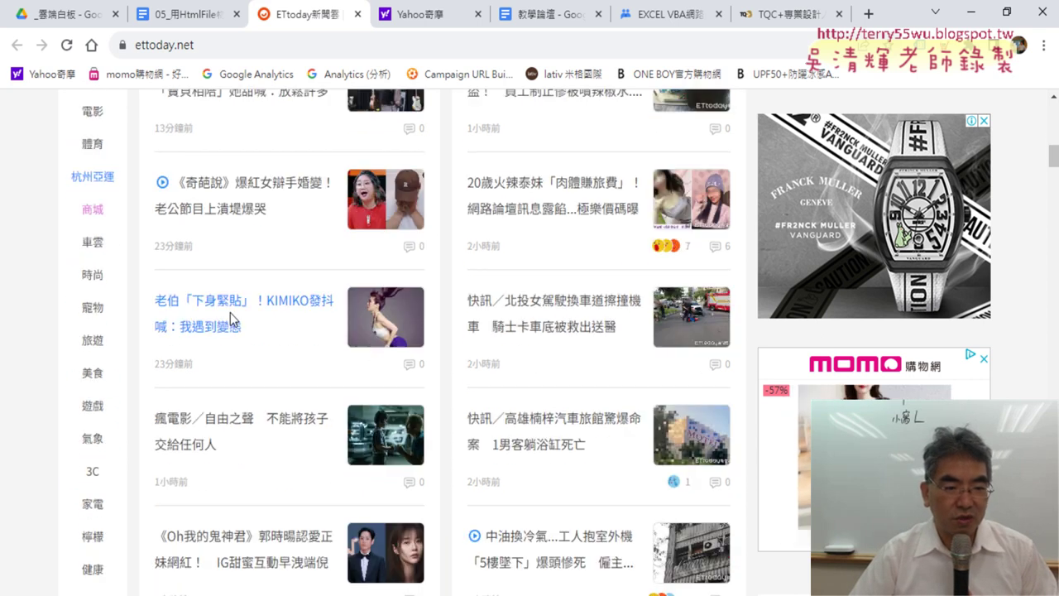
scroll(208, 413, "down", 3)
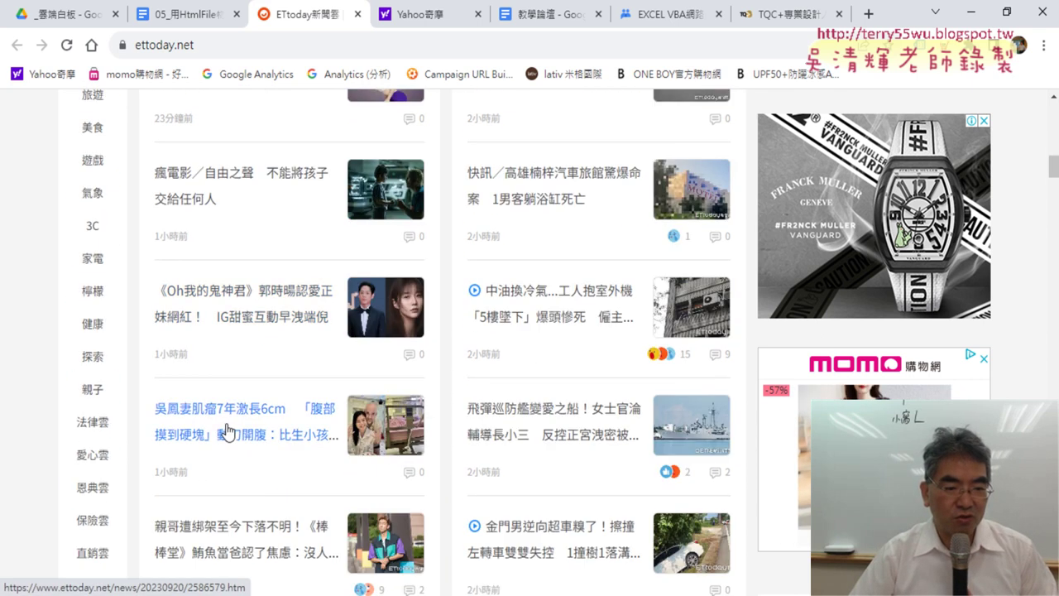
scroll(228, 431, "down", 3)
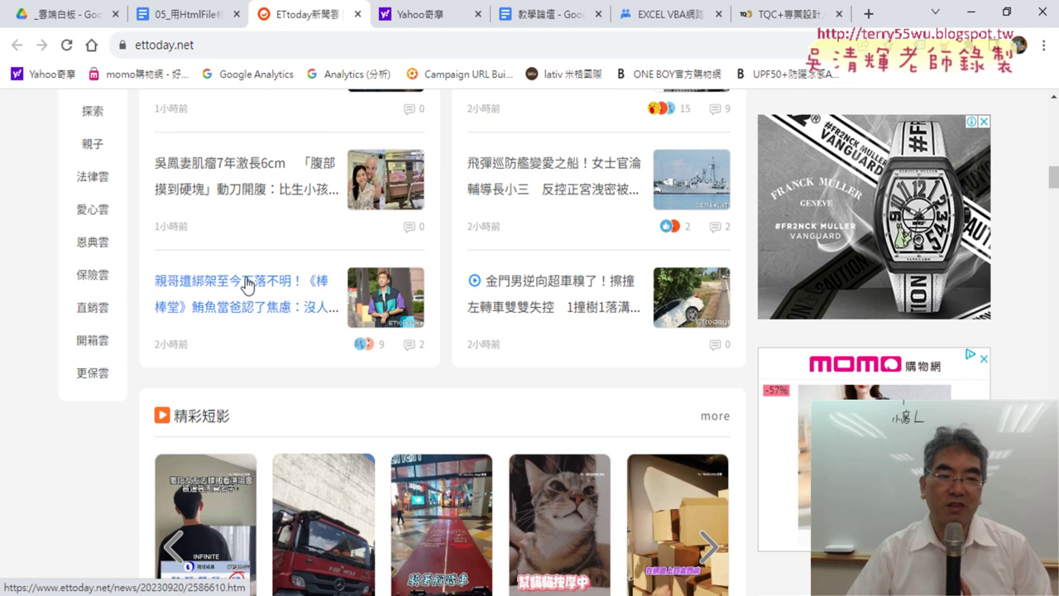
scroll(247, 281, "up", 4)
scroll(251, 272, "up", 5)
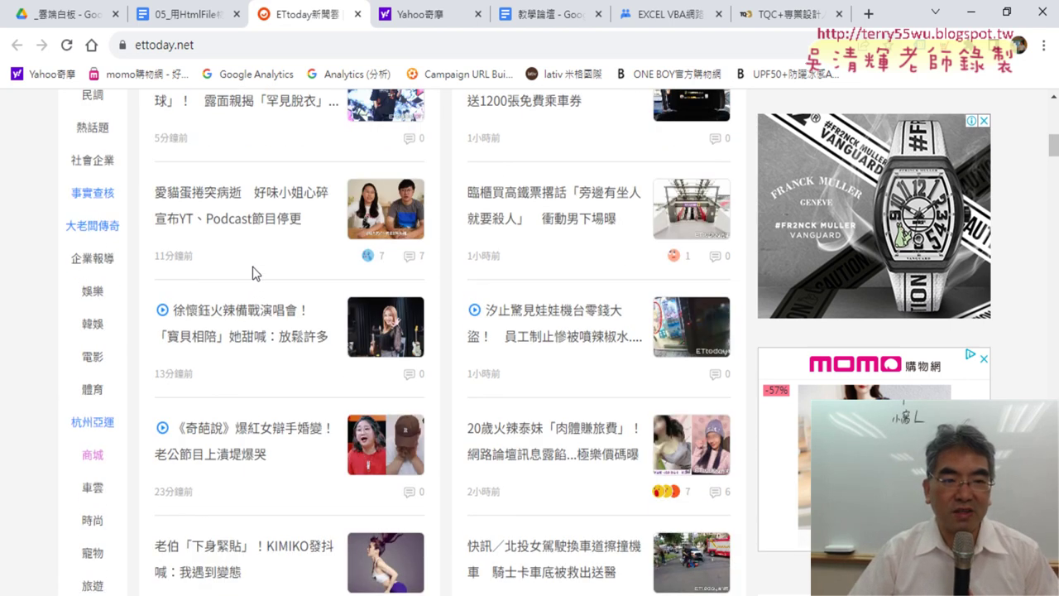
scroll(257, 240, "up", 1)
scroll(265, 166, "up", 2)
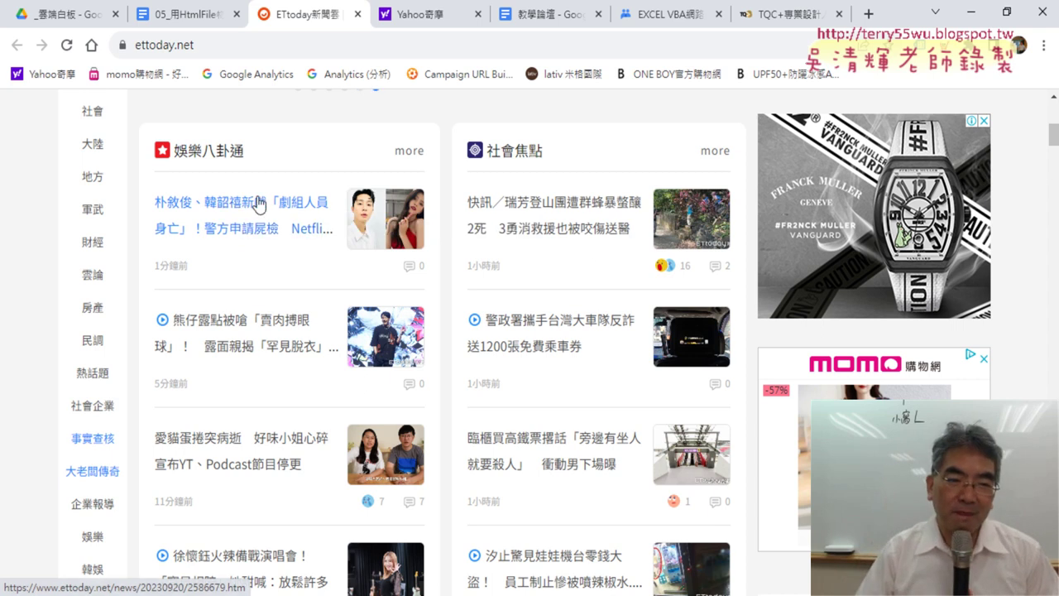
Step: Inspect the first 娛樂八卦通 headline and box its <a> element in red in DevTools
right_click(259, 202)
left_click(296, 306)
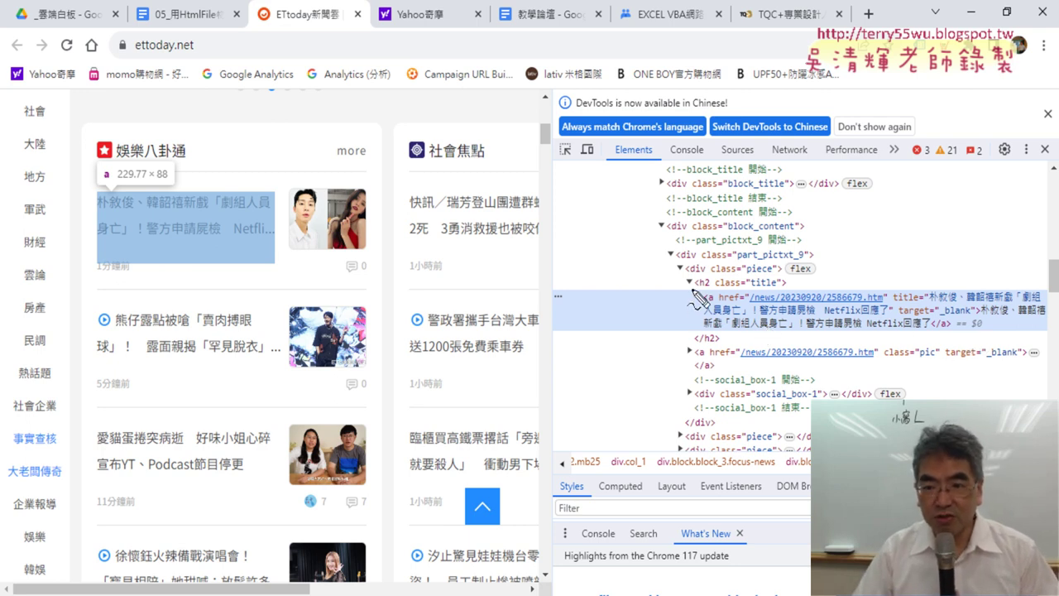
left_click_drag(694, 291, 696, 330)
mouse_move(699, 291)
left_mouse_down()
mouse_move(1044, 288)
mouse_move(1039, 335)
left_mouse_up()
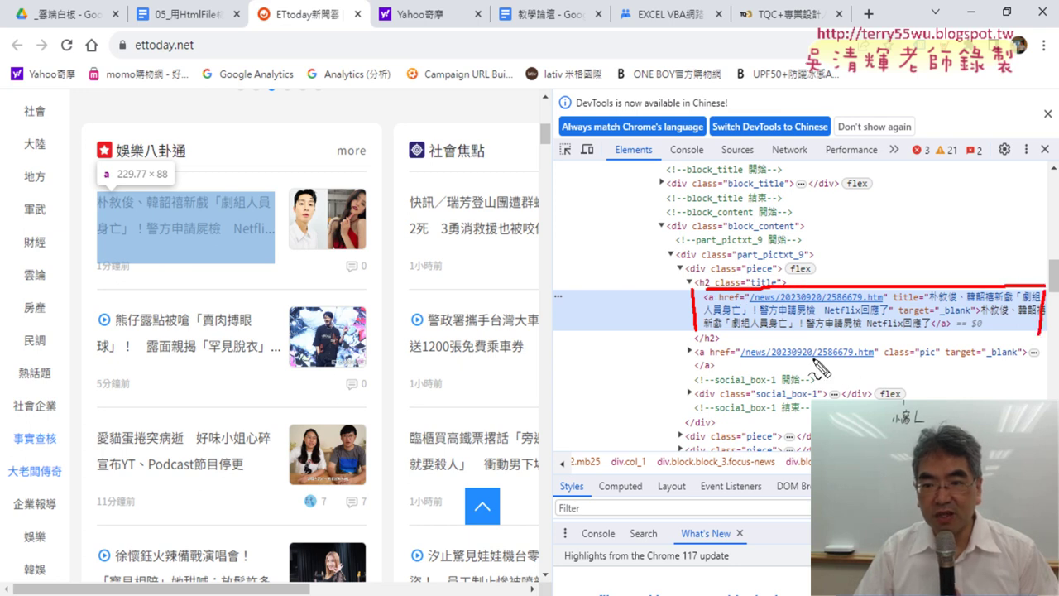
left_click_drag(704, 332, 1054, 336)
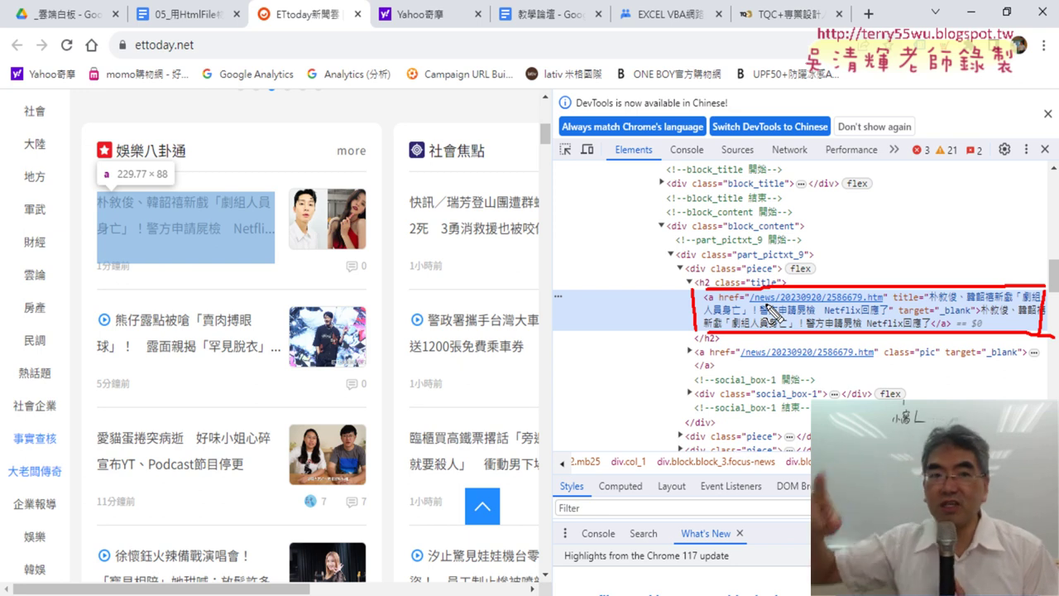
mouse_move(143, 55)
left_mouse_down()
mouse_move(216, 37)
mouse_move(438, 222)
mouse_move(674, 268)
mouse_move(654, 276)
left_mouse_up()
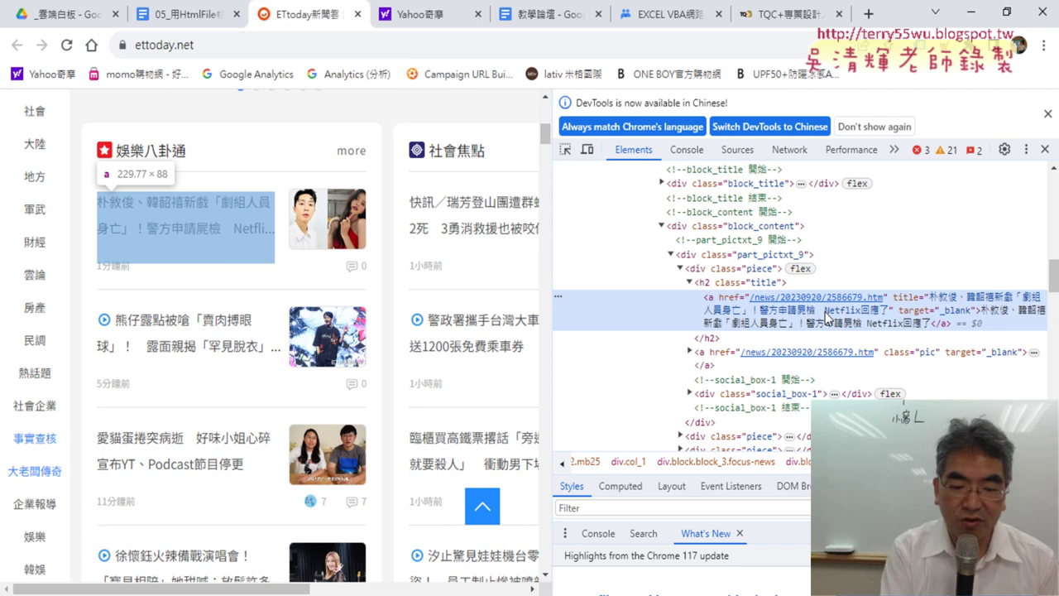
Step: Search the Elements markup for '<a' and step through matches to the 專題 menu link
key("ctrl+f")
type("<")
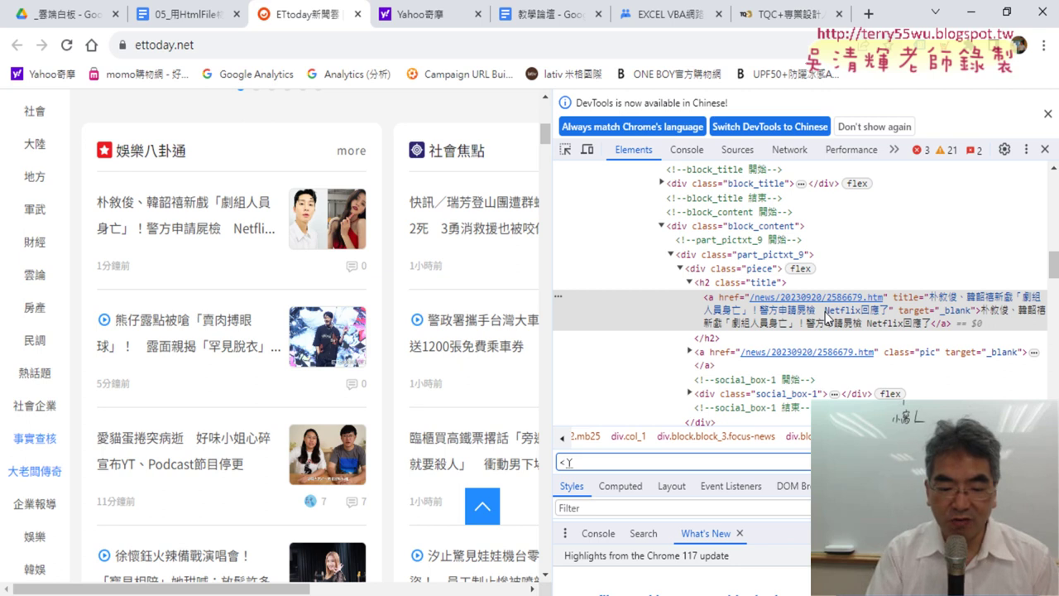
type("a")
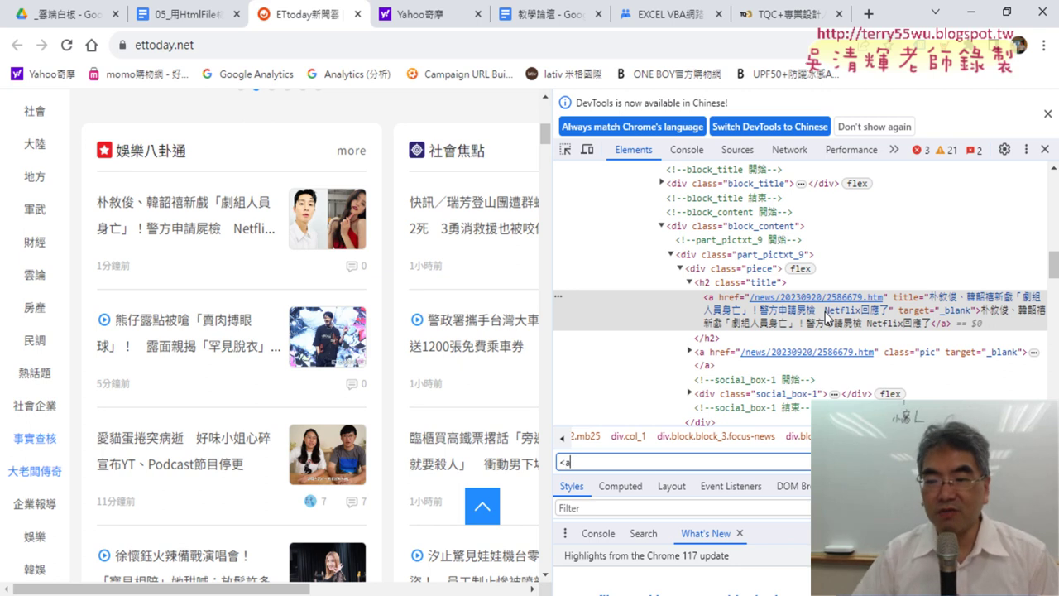
key("Return")
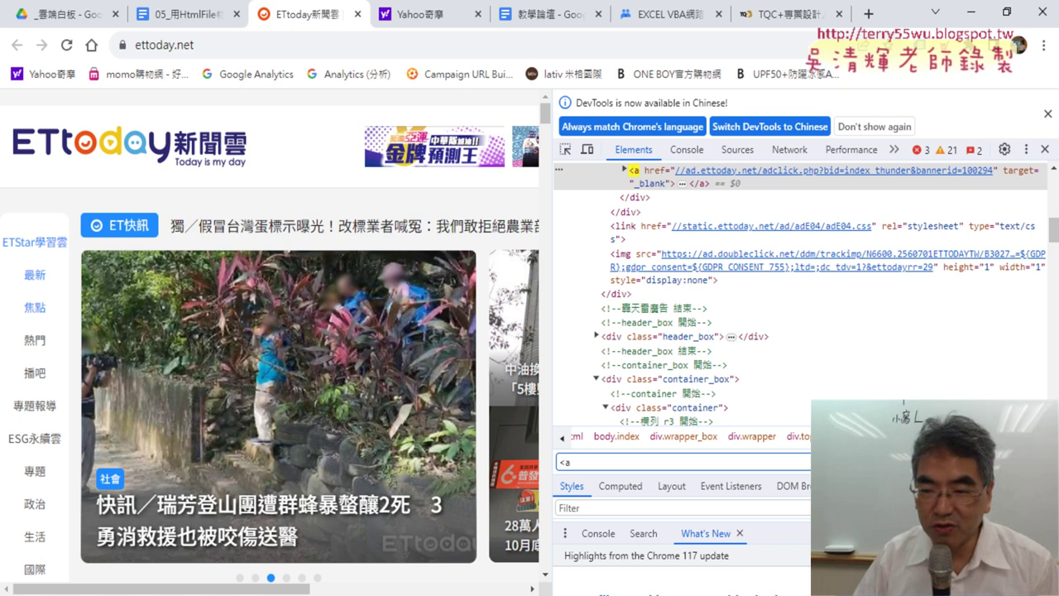
key("Return")
key("Return")
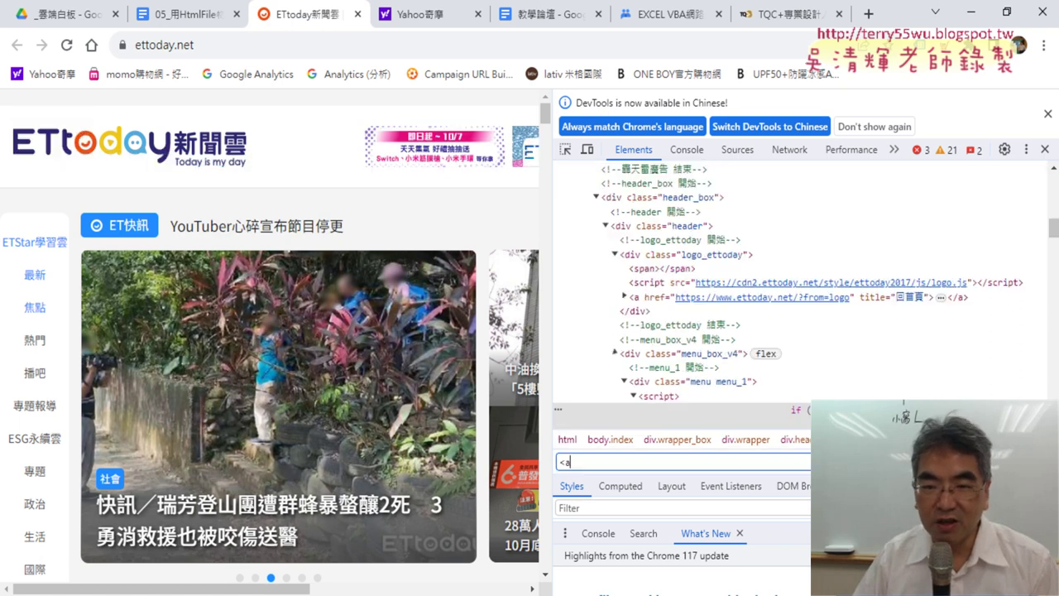
key("Return")
key("Return")
key("Return")
key("Return")
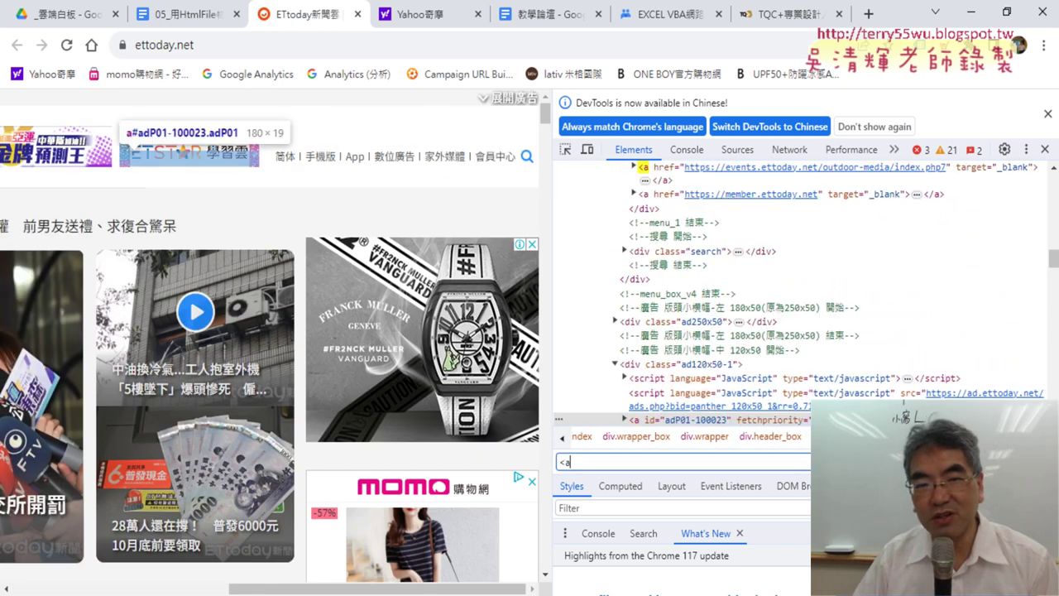
key("Return")
key("Return")
key("Return")
key("Return")
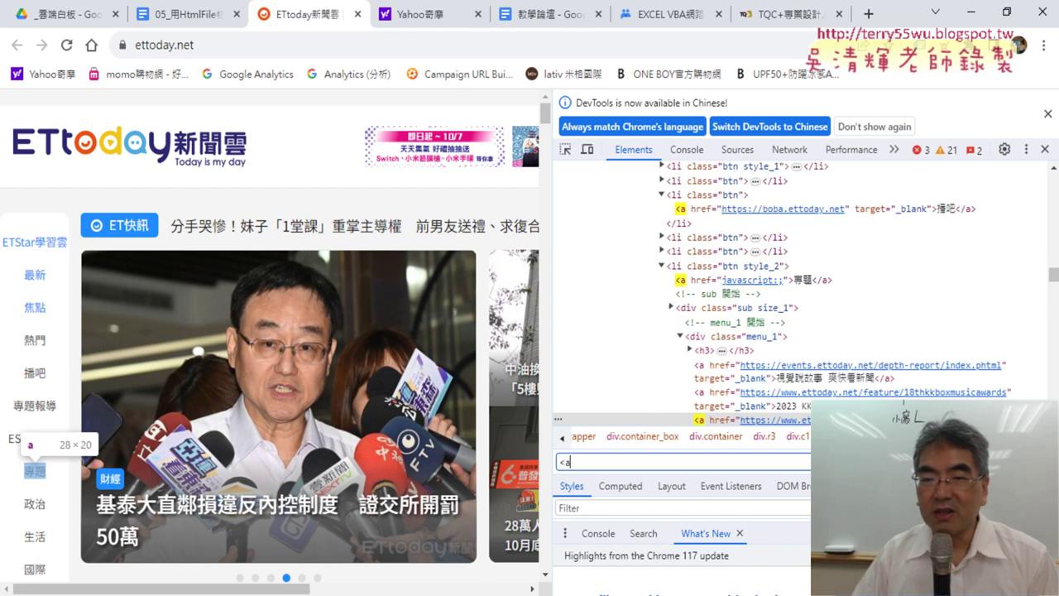
key("Return")
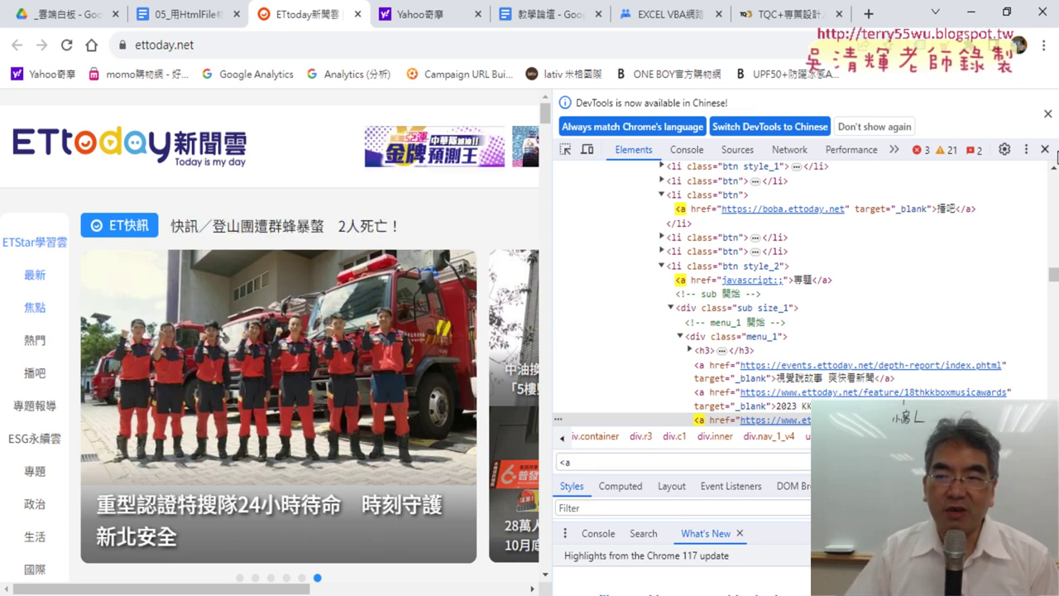
Step: Close DevTools, then inspect the first 娛樂八卦 headline's markup
left_click(1045, 150)
scroll(256, 307, "down", 4)
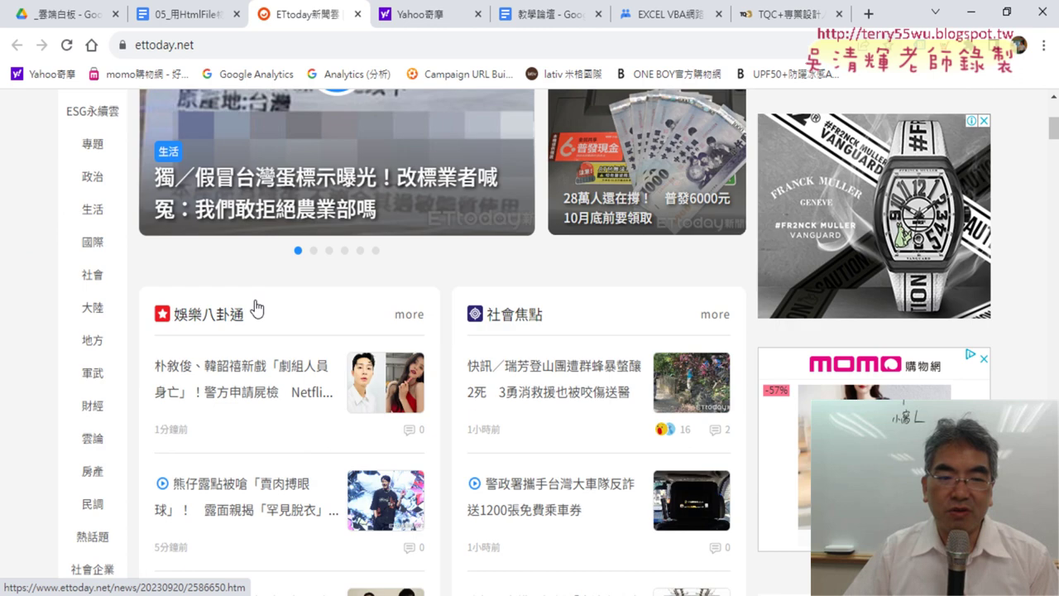
scroll(255, 306, "down", 3)
scroll(255, 307, "up", 1)
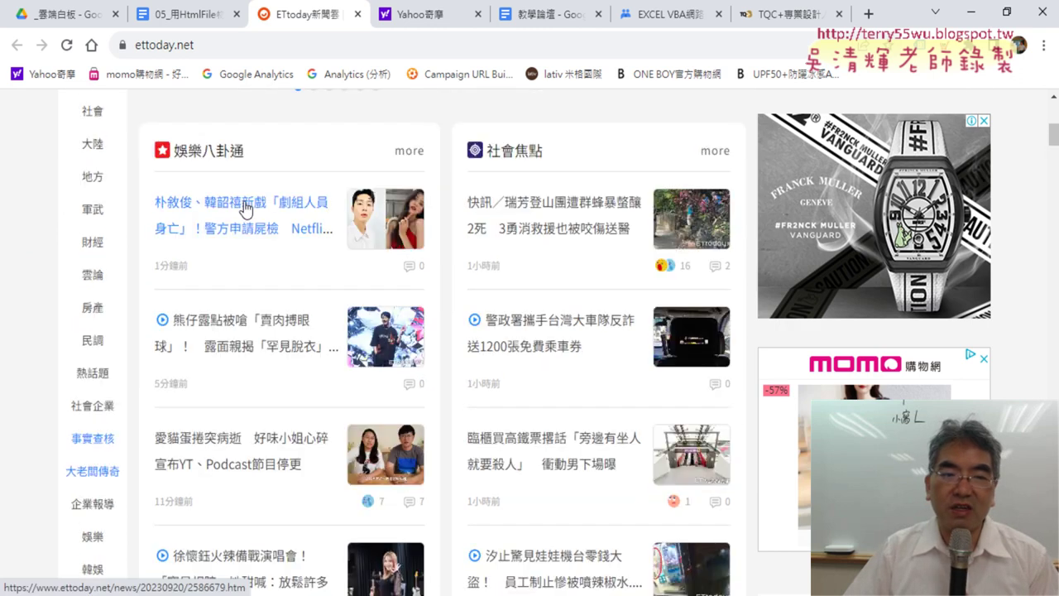
right_click(245, 203)
left_click(281, 314)
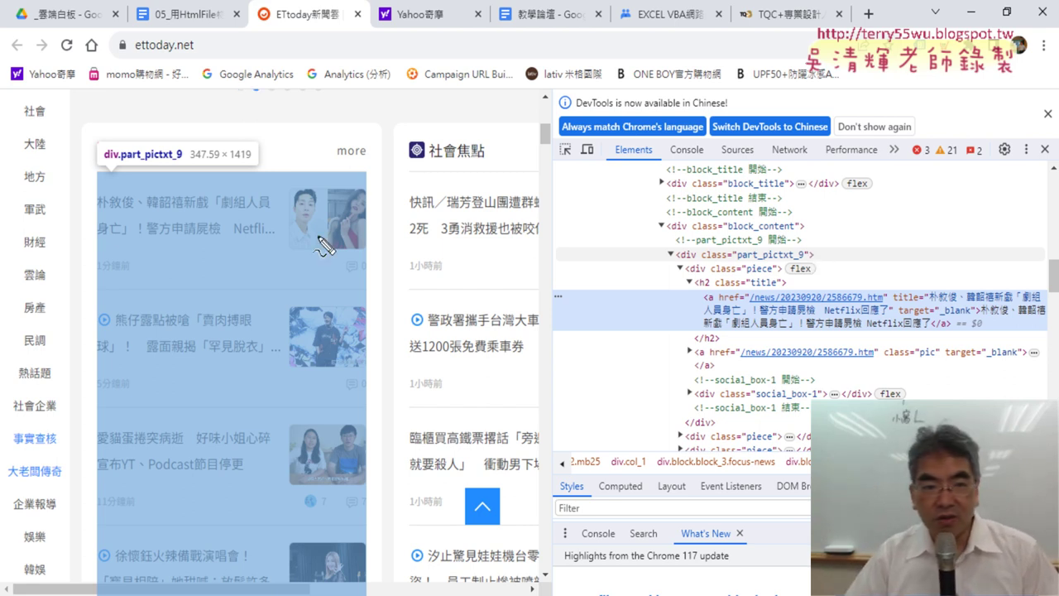
Step: Box the part_pictxt_9 news block in red, clear it, and return to the lesson notes
mouse_move(97, 170)
left_mouse_down()
mouse_move(363, 149)
mouse_move(372, 302)
left_mouse_up()
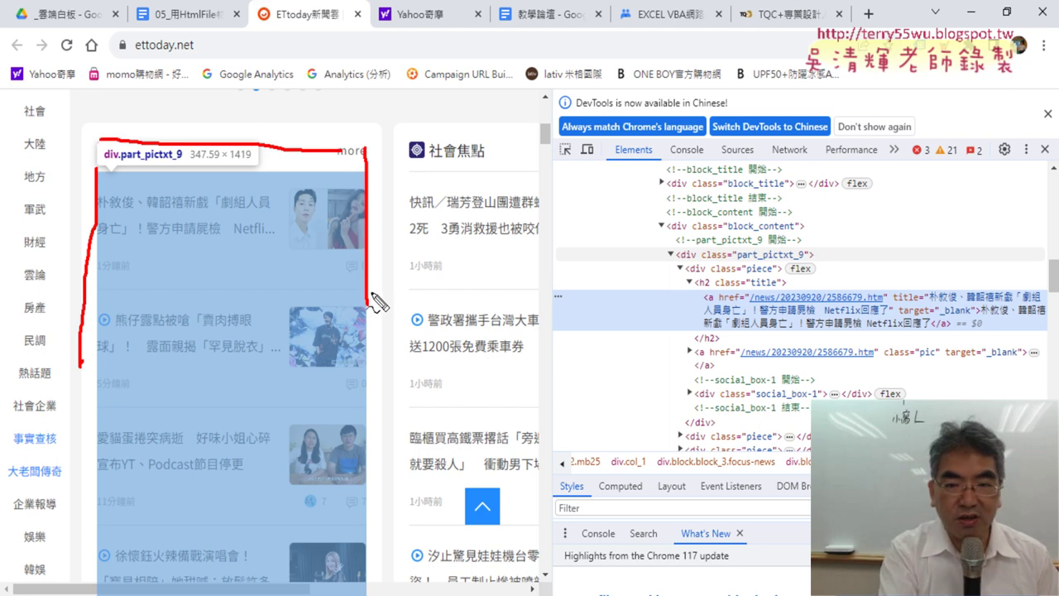
key("Escape")
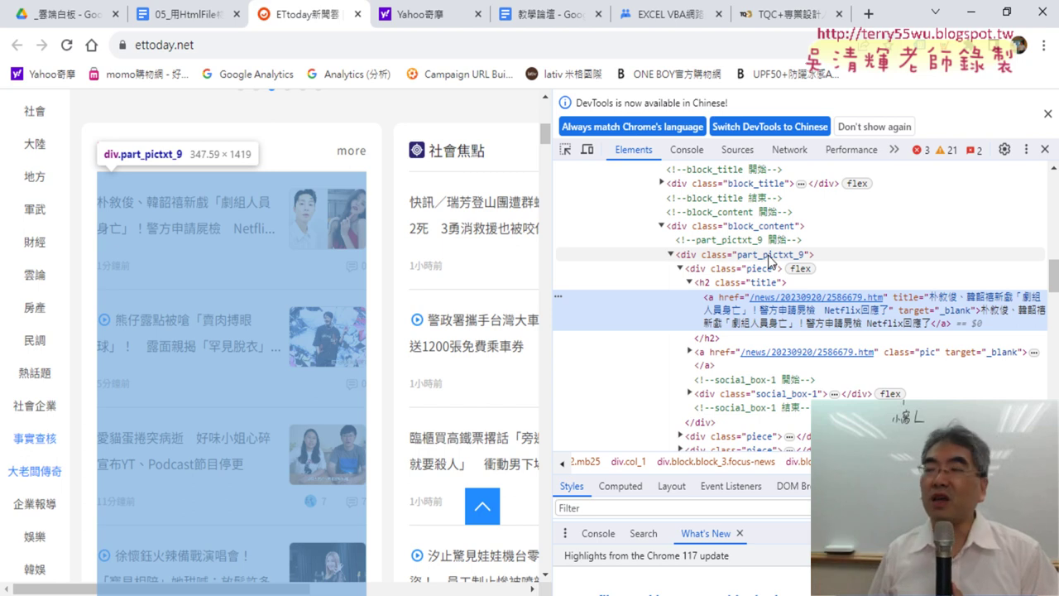
left_click(168, 14)
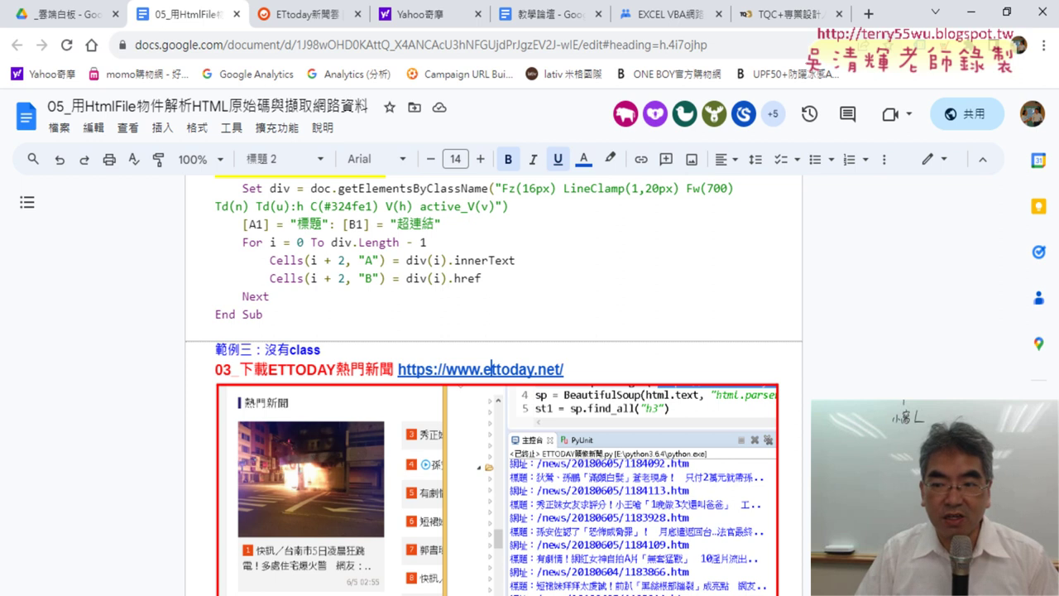
Step: Scroll down past the About Us and LINKS screenshots in the notes
left_click_drag(1012, 376, 1011, 361)
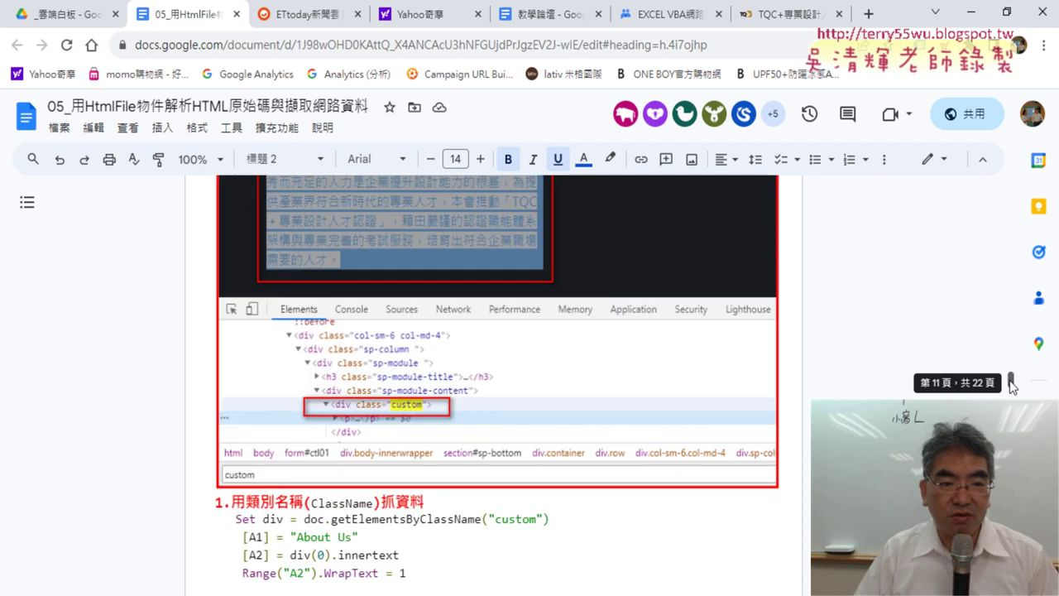
scroll(1011, 362, "down", 1)
scroll(571, 362, "down", 3)
scroll(572, 362, "down", 2)
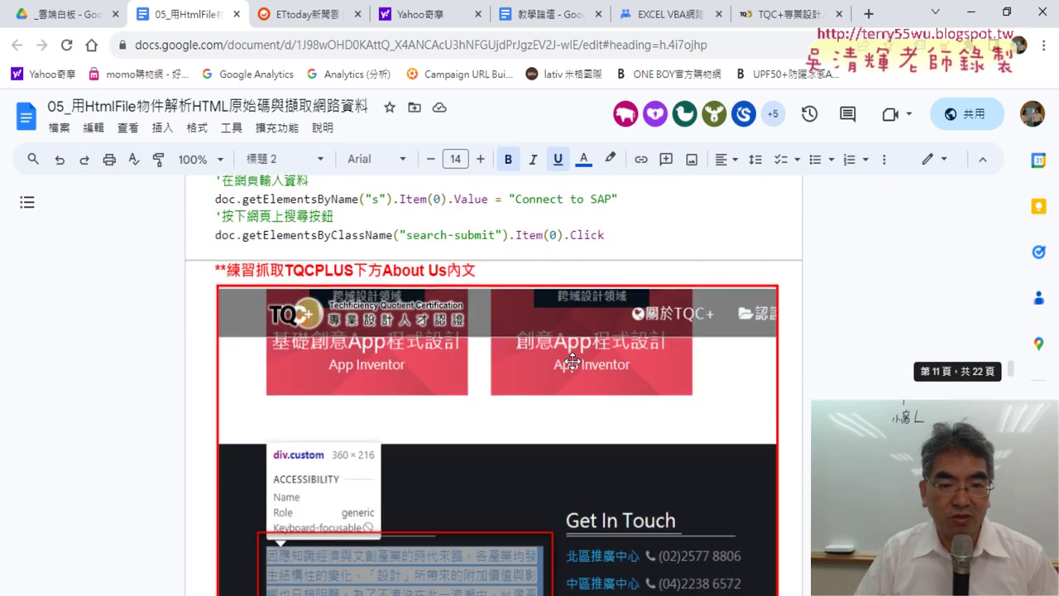
scroll(572, 361, "up", 1)
scroll(572, 361, "down", 3)
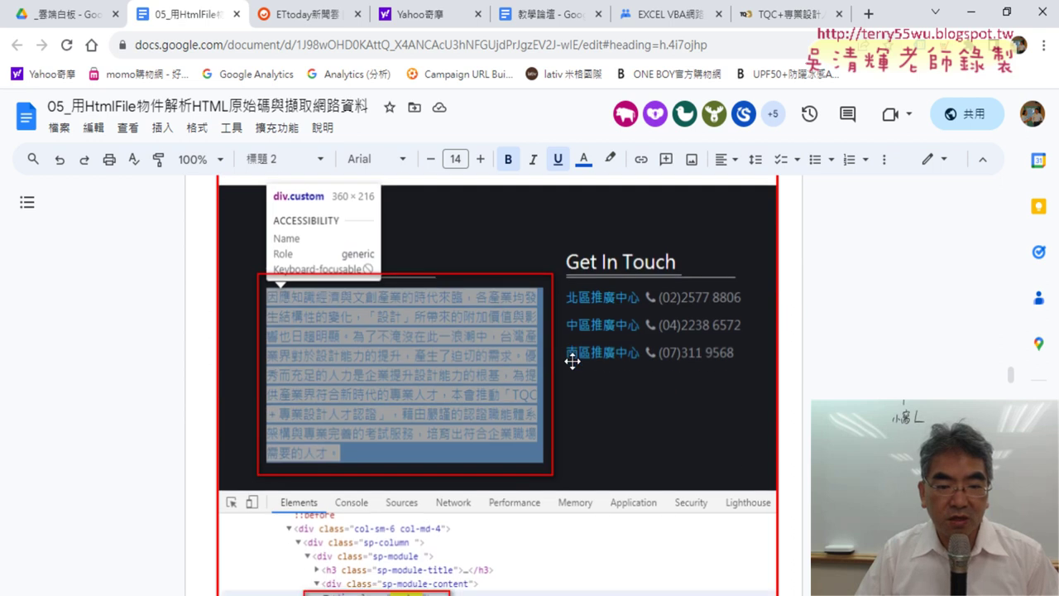
scroll(574, 360, "down", 1)
scroll(314, 283, "up", 1)
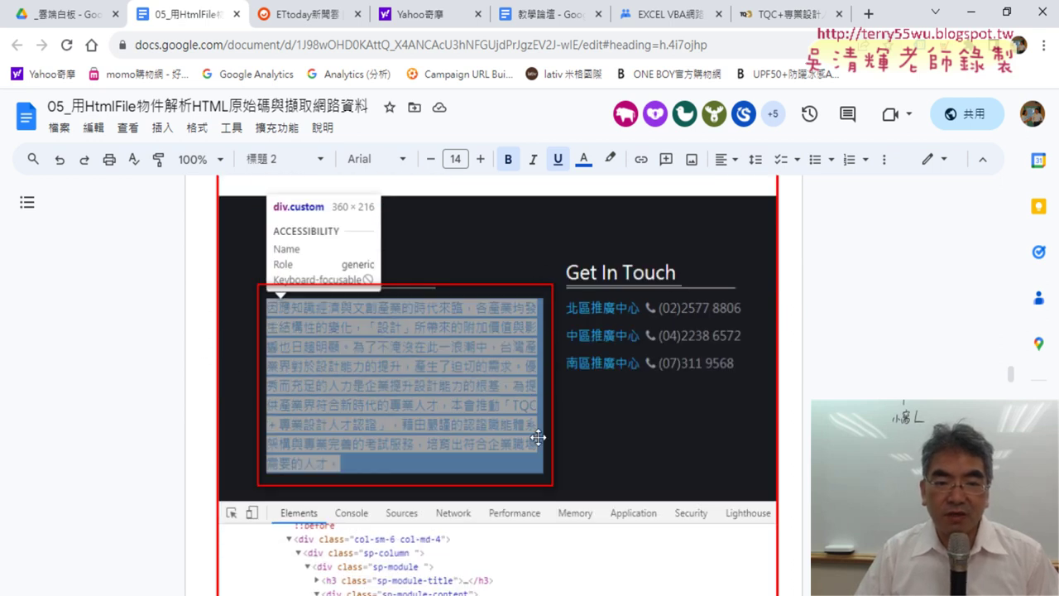
scroll(400, 311, "down", 3)
scroll(400, 312, "down", 2)
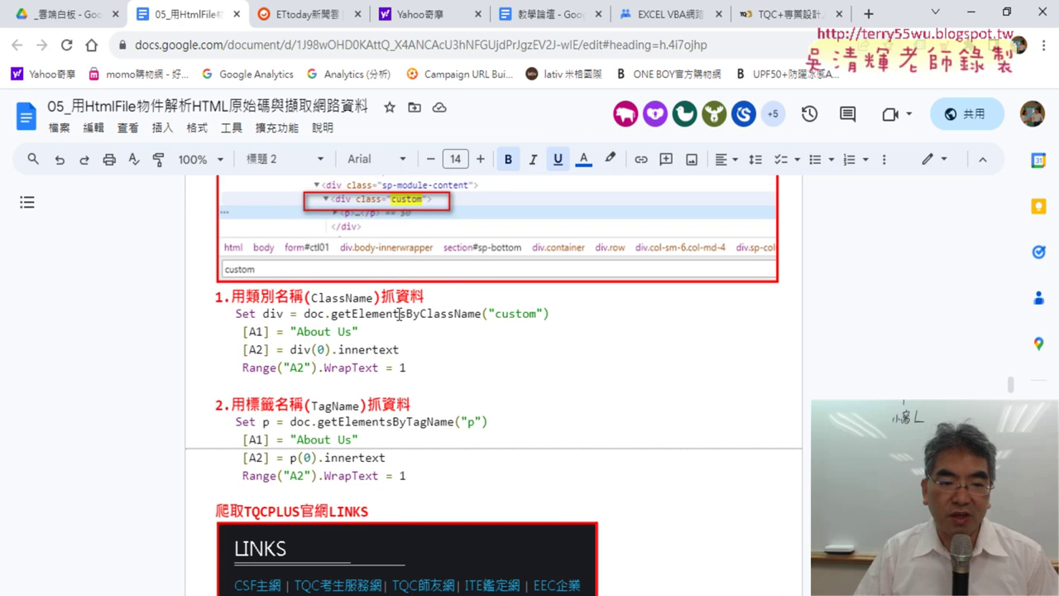
scroll(398, 313, "down", 1)
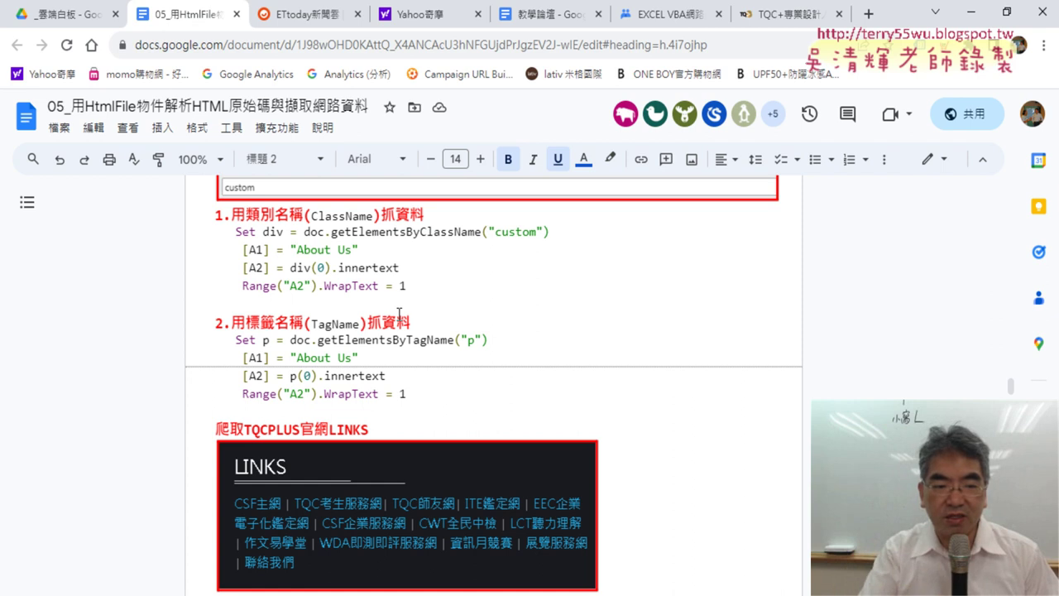
scroll(332, 287, "down", 2)
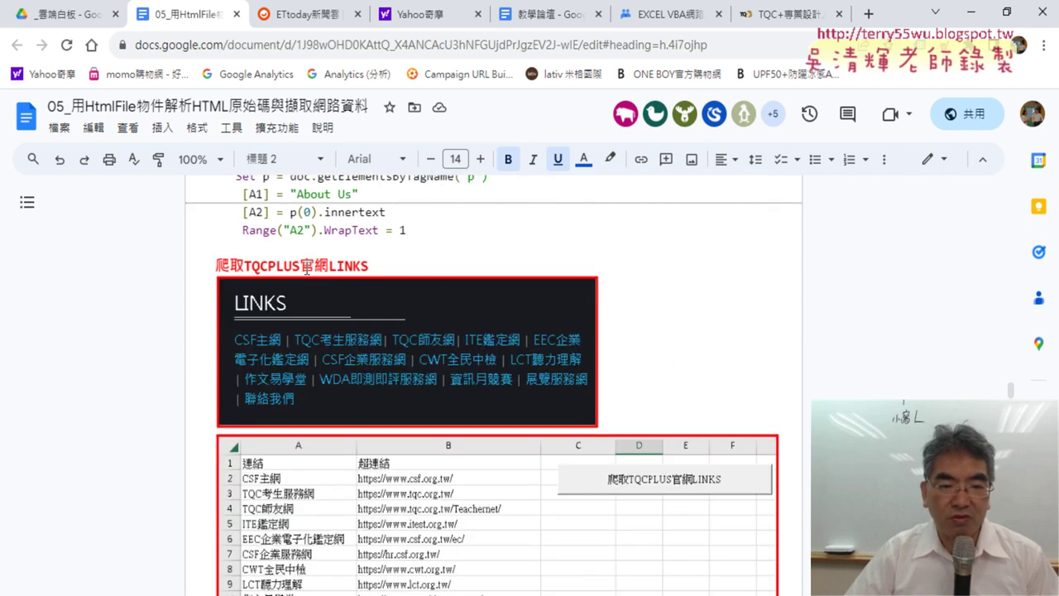
Step: Select 官網LINKS in the red heading and scroll down to Sub 爬取TQCPLUS官網LINKS()
left_click_drag(306, 268, 371, 266)
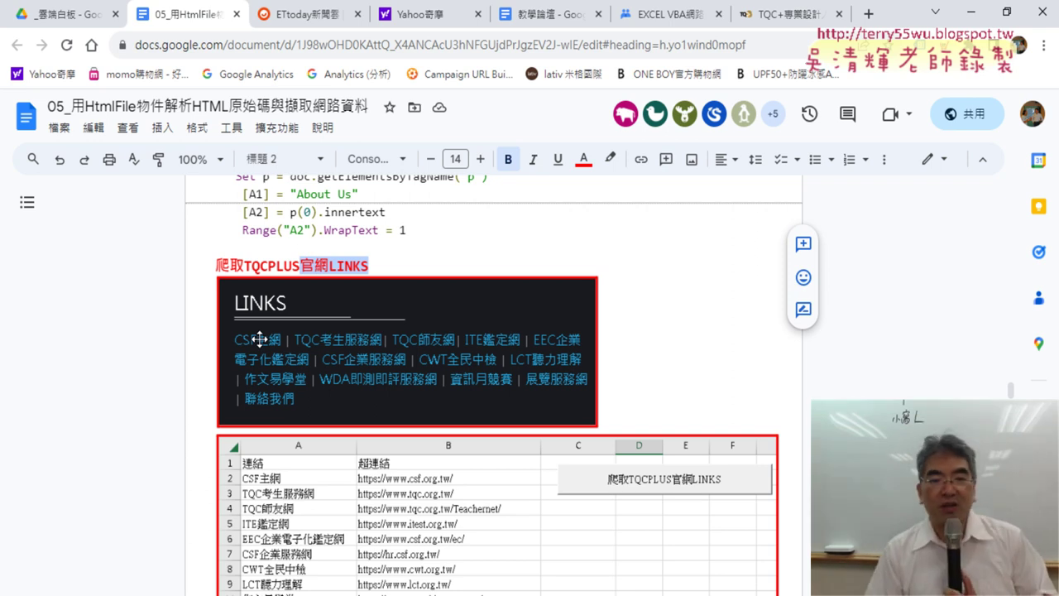
scroll(79, 346, "down", 4)
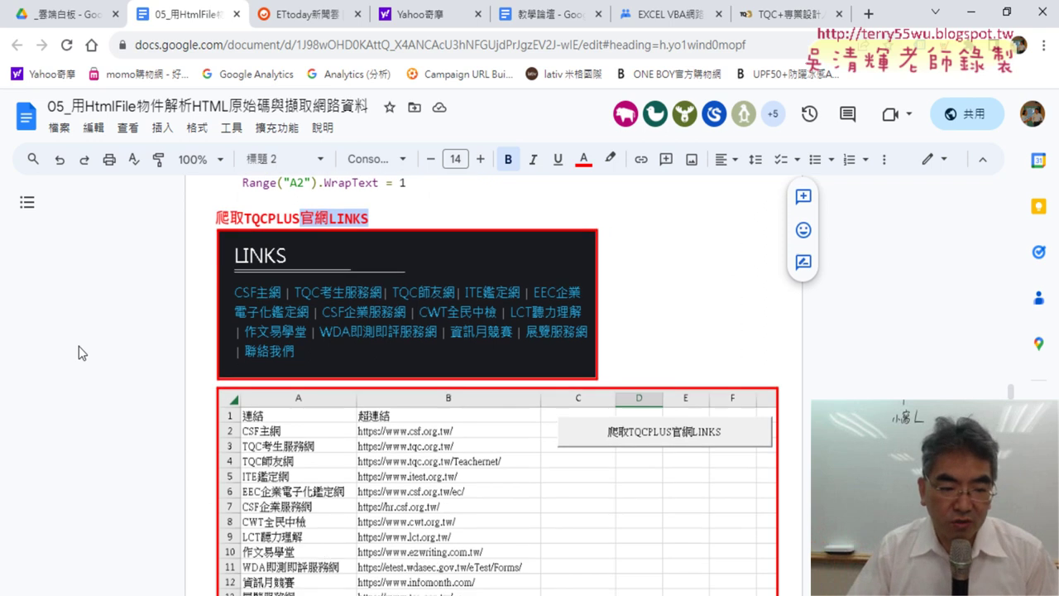
scroll(79, 347, "down", 2)
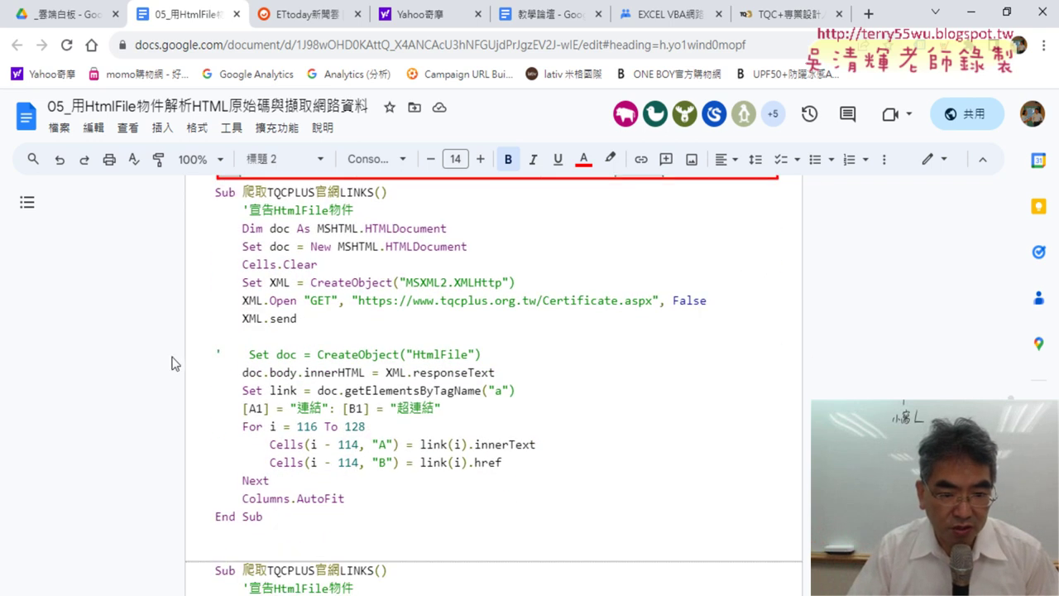
left_click_drag(499, 373, 245, 380)
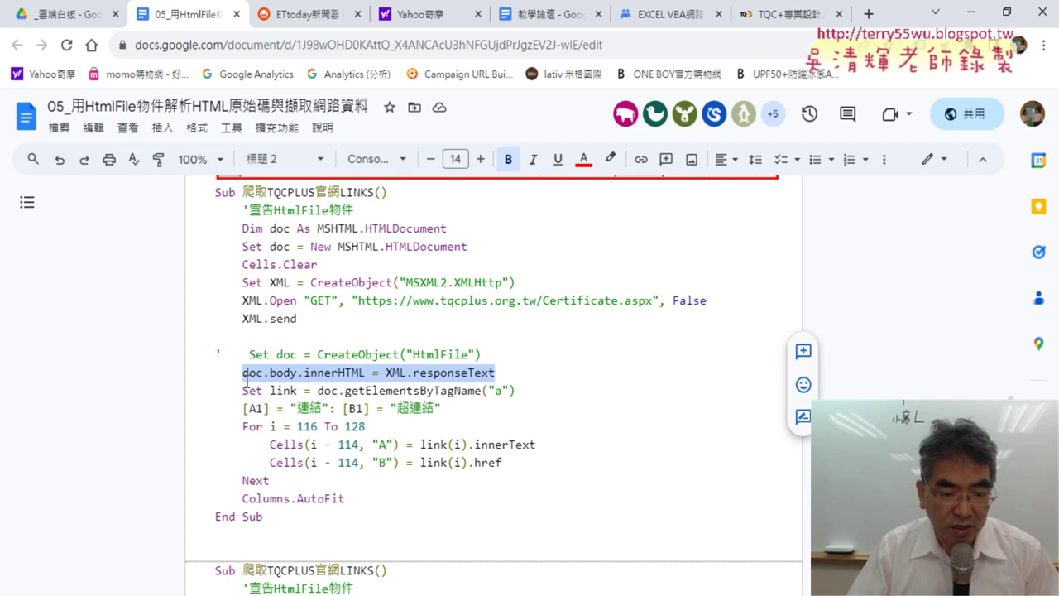
scroll(337, 415, "down", 2)
scroll(338, 416, "down", 1)
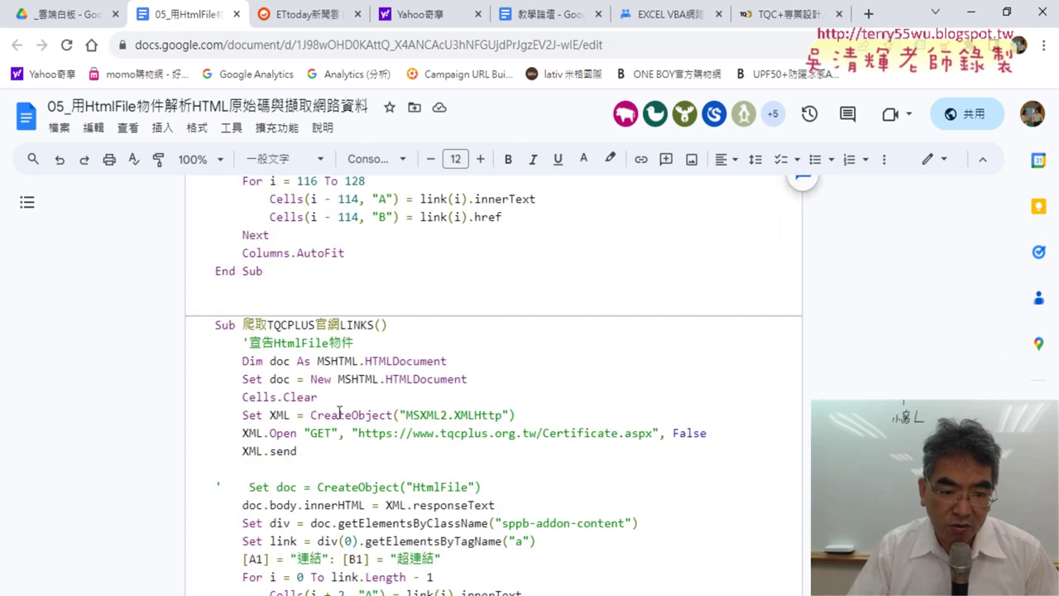
scroll(339, 412, "down", 2)
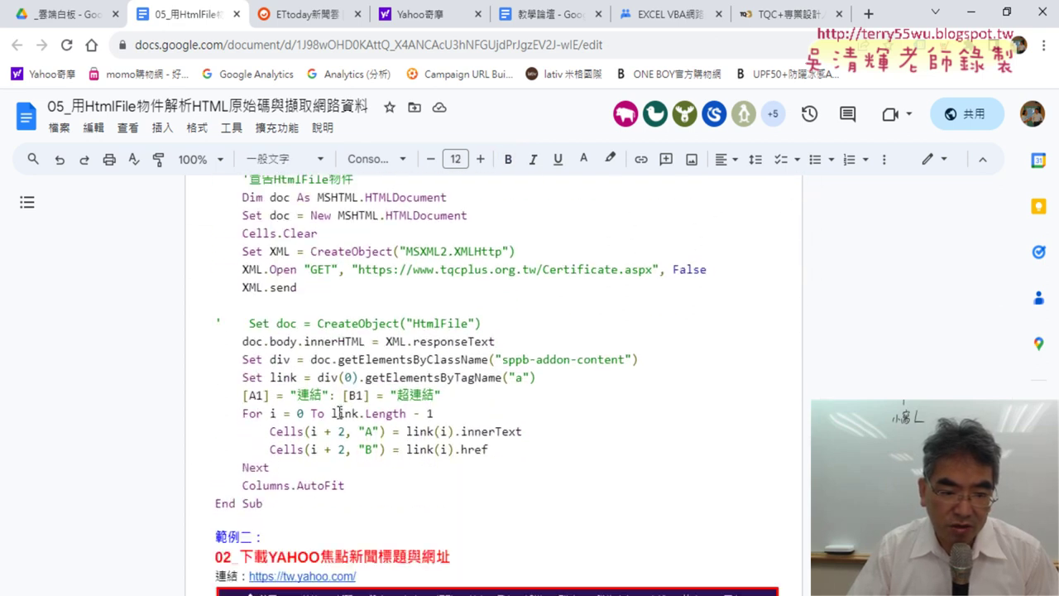
double_click(281, 362)
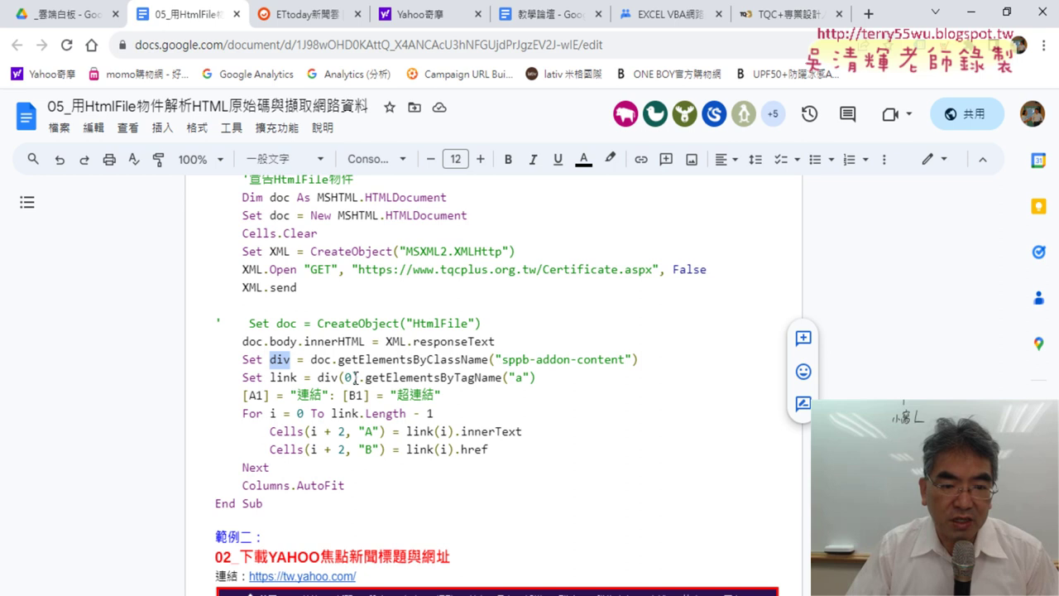
left_click_drag(358, 378, 317, 377)
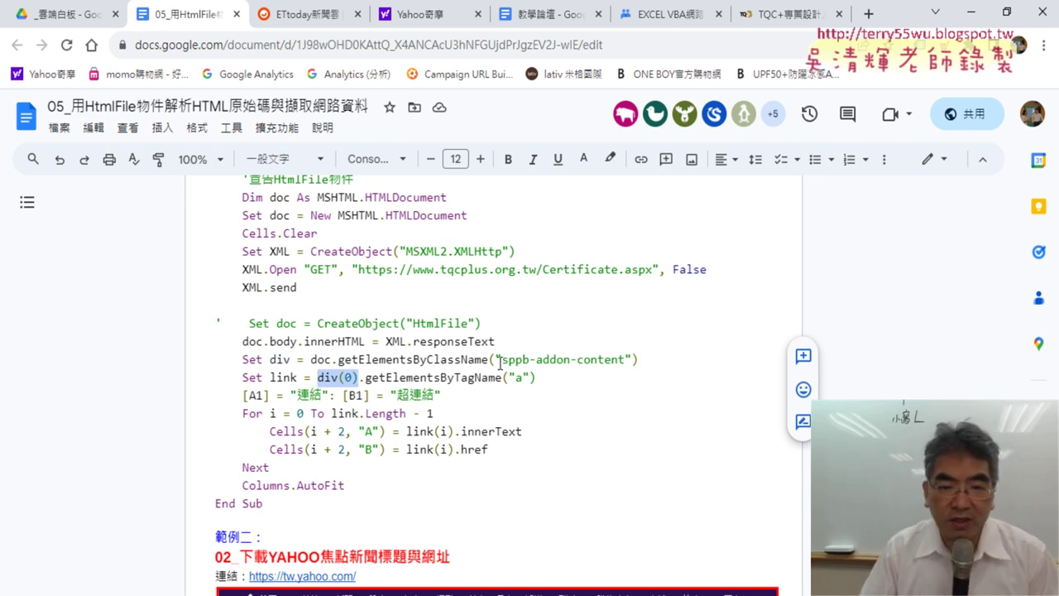
left_click_drag(503, 360, 611, 359)
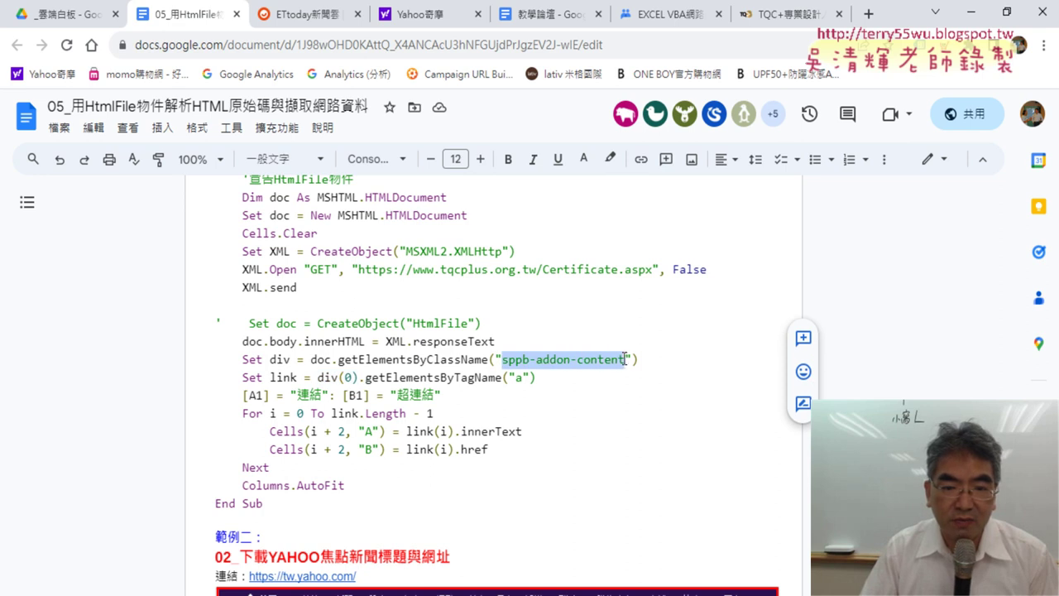
left_click(280, 362)
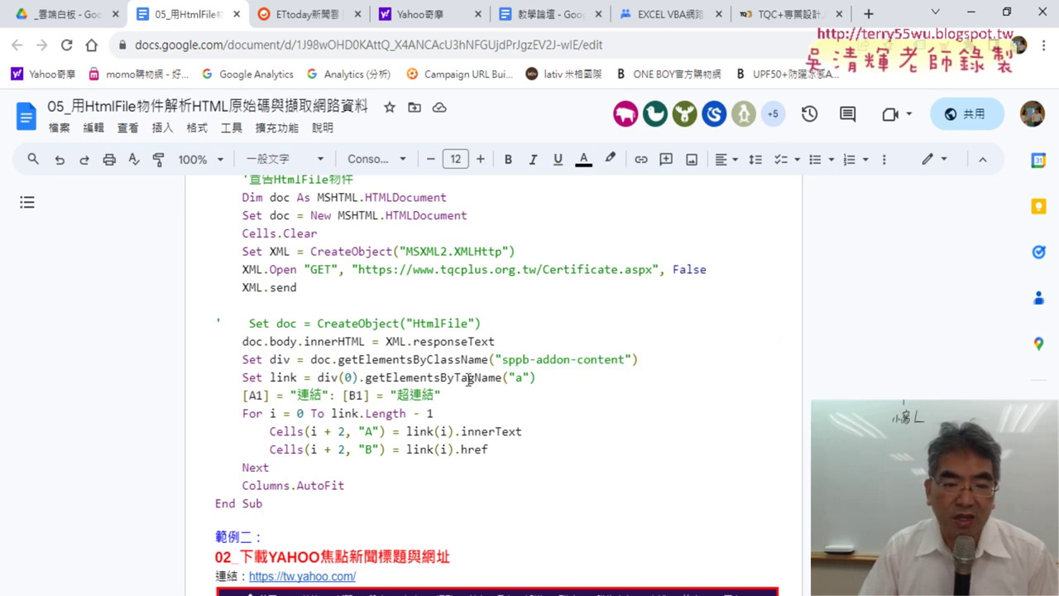
left_click_drag(544, 378, 329, 382)
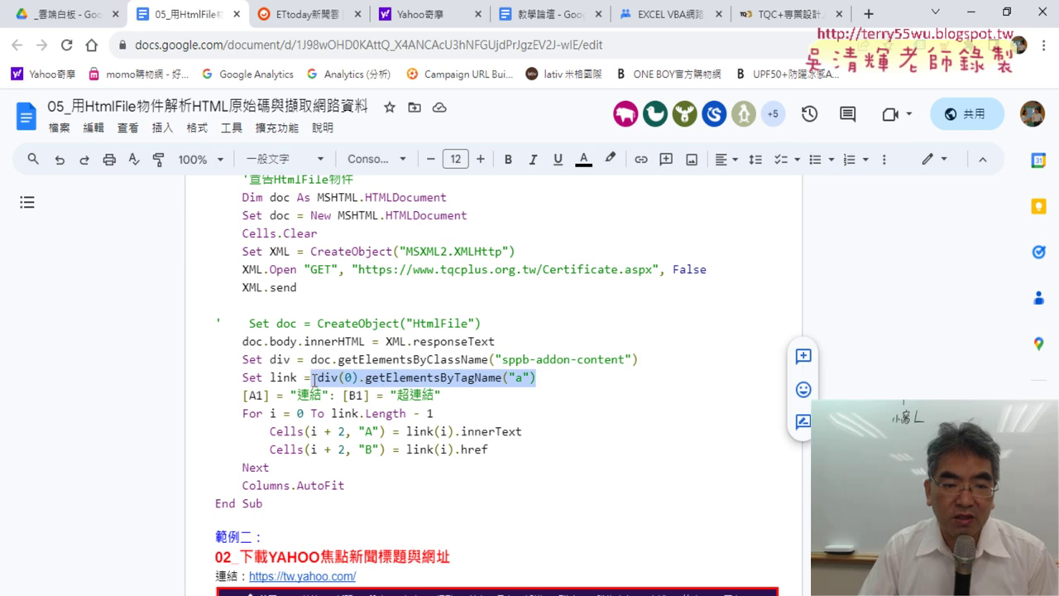
left_click(284, 378)
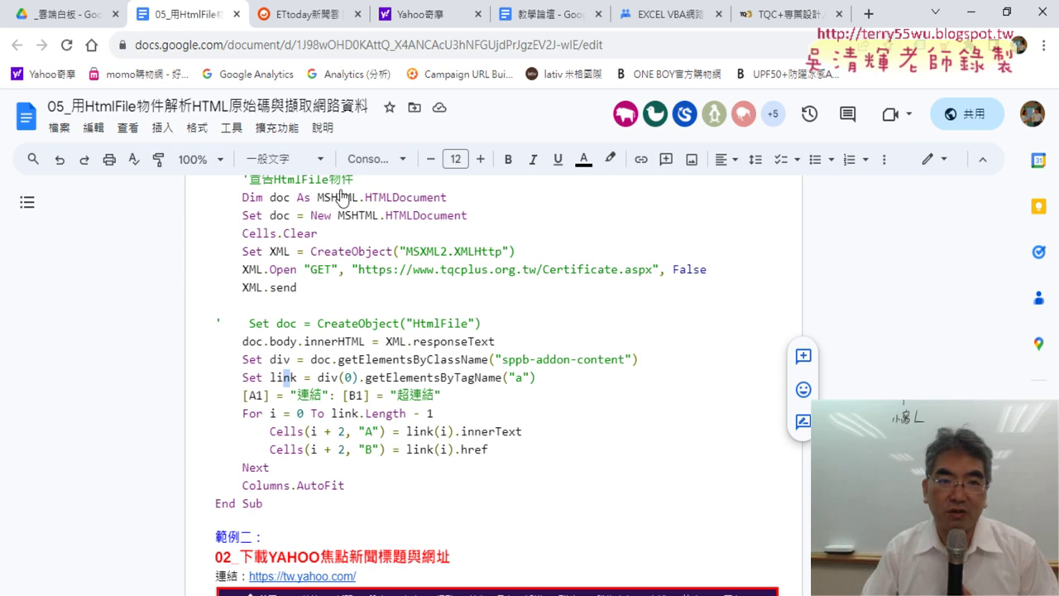
left_click(312, 14)
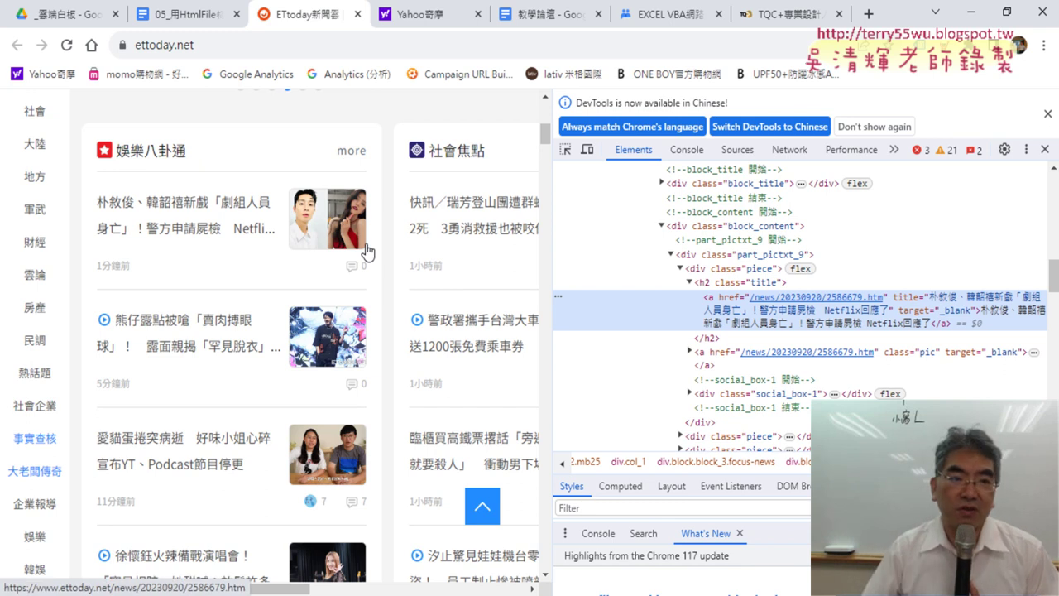
left_click(177, 10)
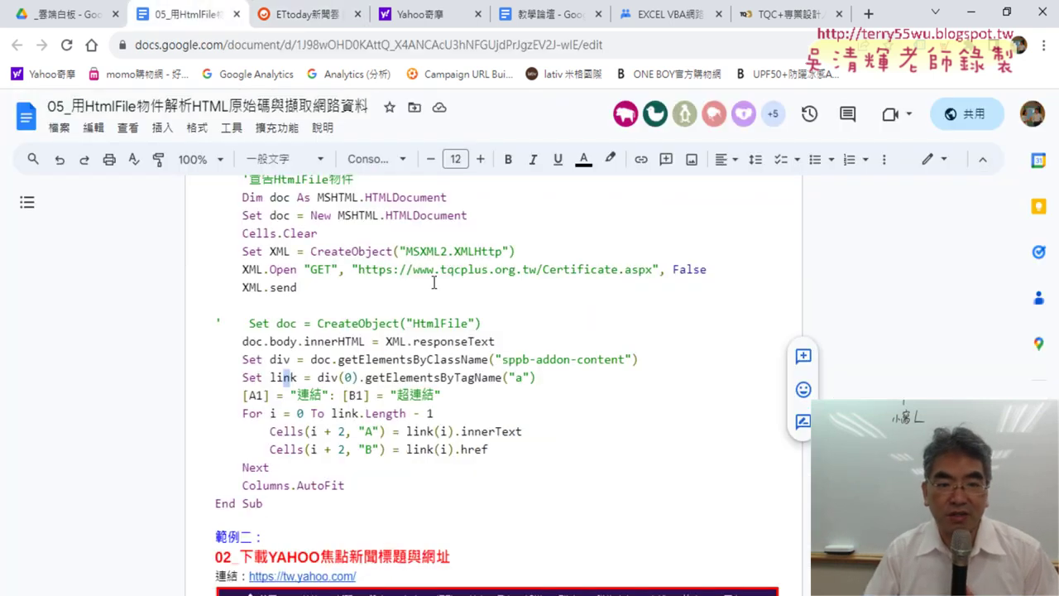
scroll(505, 369, "up", 1)
scroll(505, 369, "up", 1)
scroll(505, 368, "down", 1)
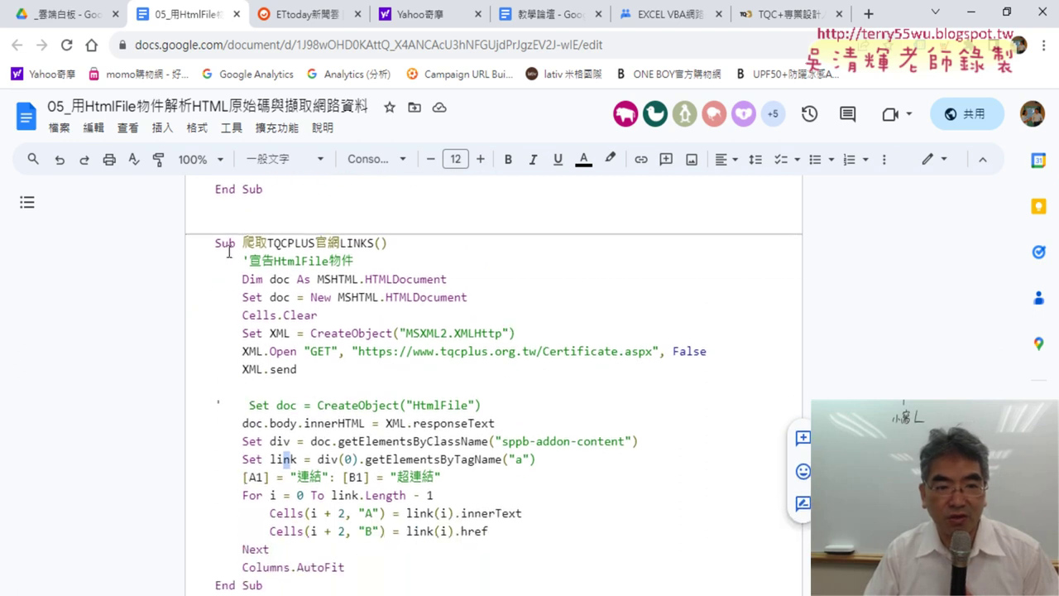
left_click_drag(206, 245, 397, 249)
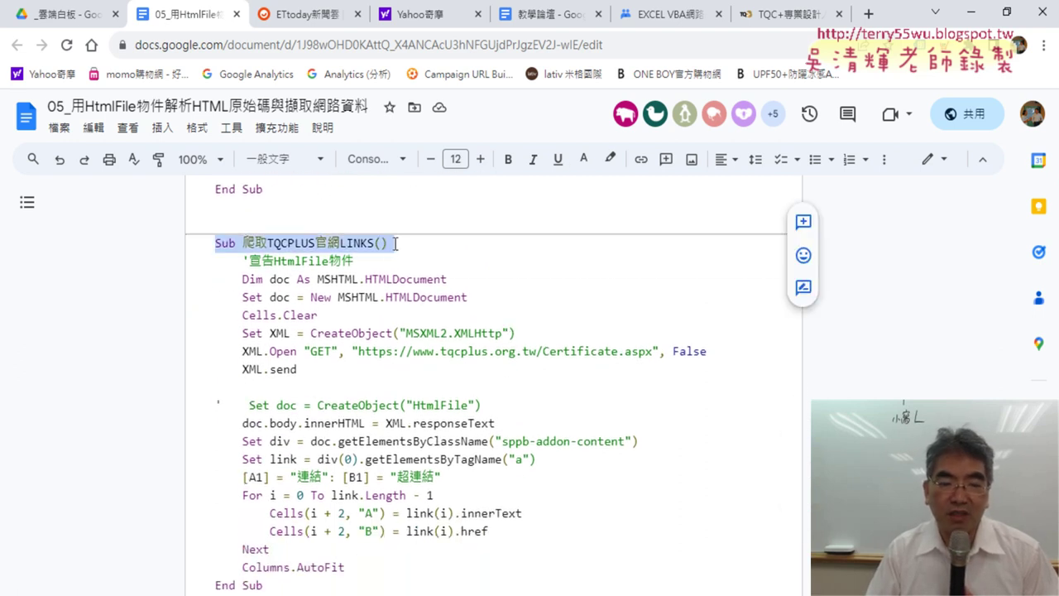
scroll(396, 244, "down", 1)
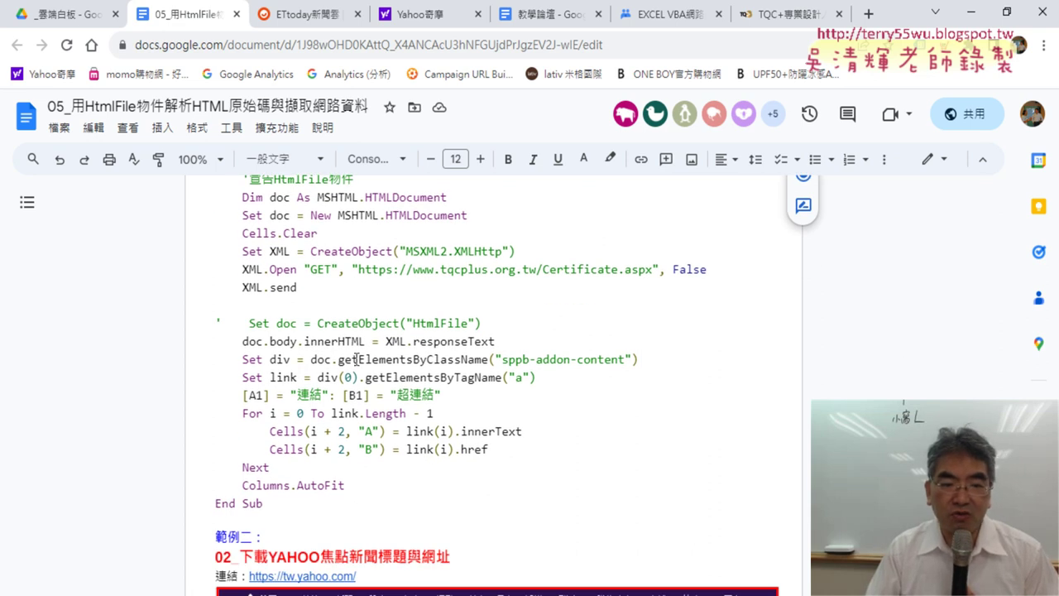
left_click_drag(494, 360, 634, 363)
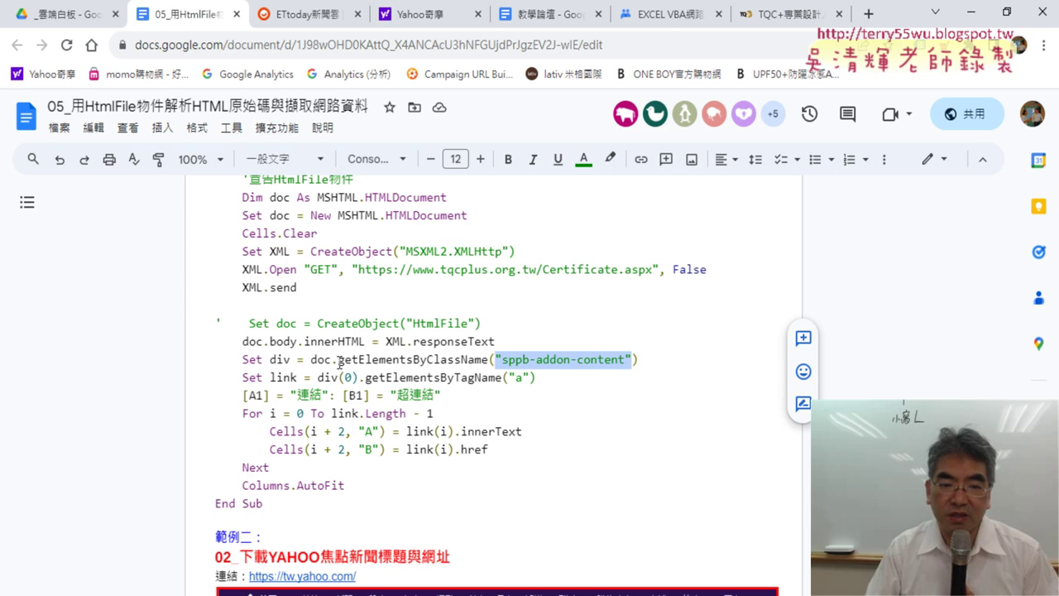
left_click_drag(271, 361, 537, 378)
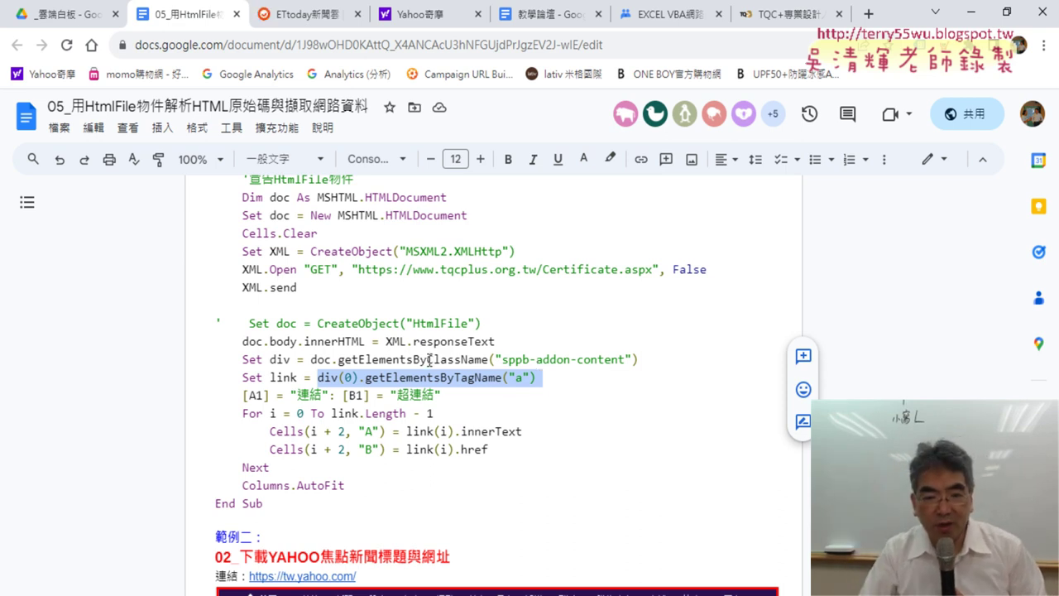
left_click_drag(430, 360, 478, 357)
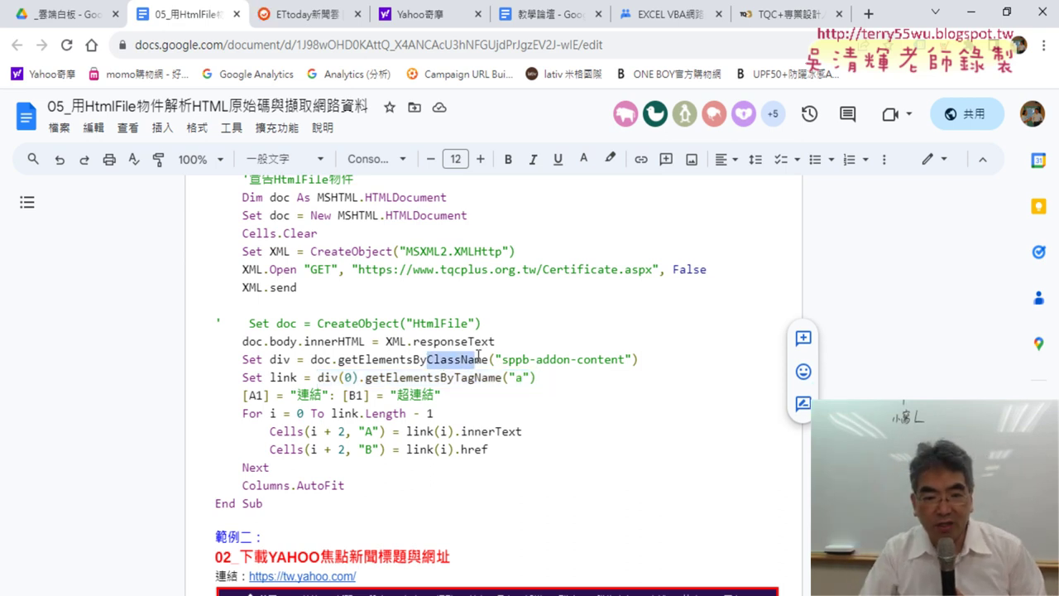
Step: Highlight ClassName, TagName and the (0) index after div in yellow
left_click(610, 159)
left_click(663, 234)
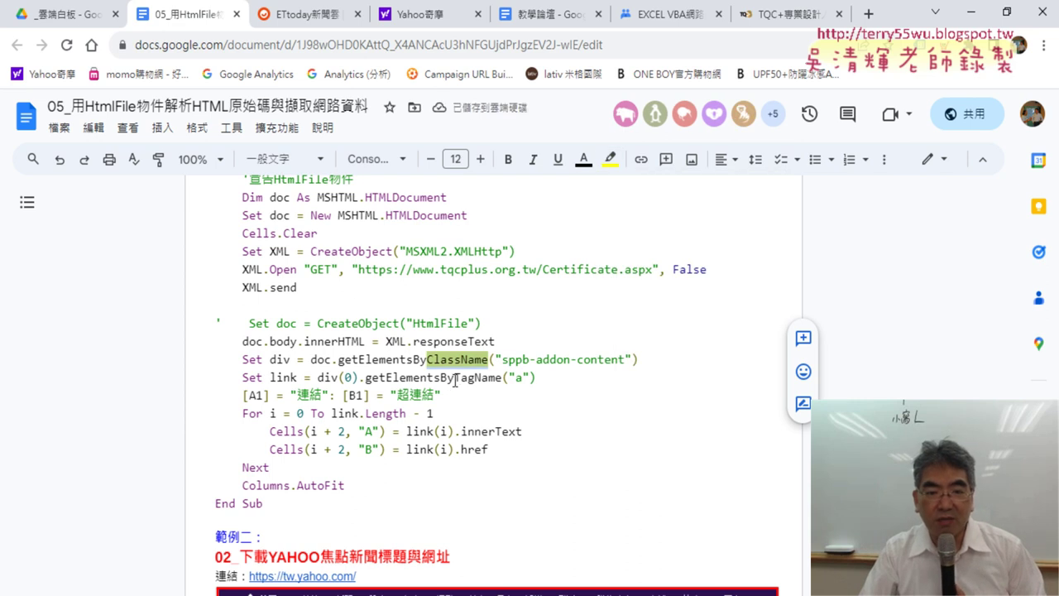
left_click_drag(454, 378, 499, 378)
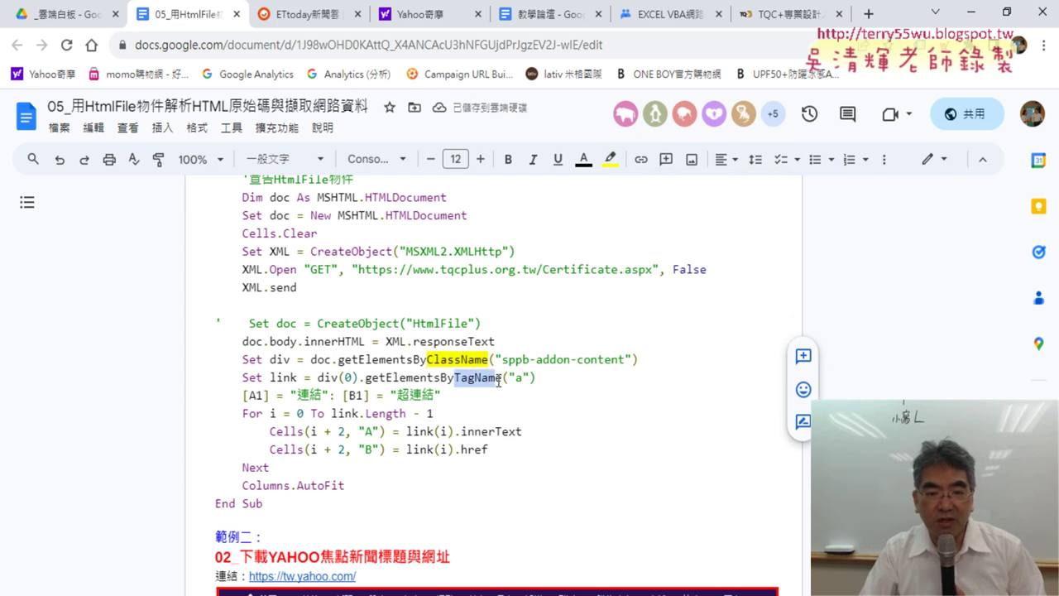
left_click(610, 159)
left_click(663, 235)
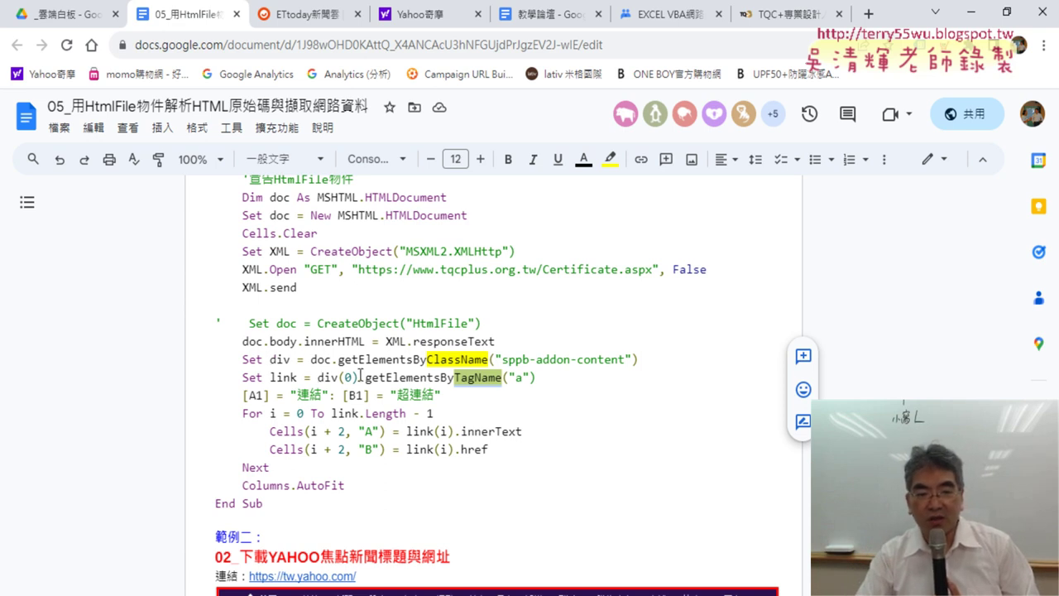
left_click_drag(359, 377, 340, 376)
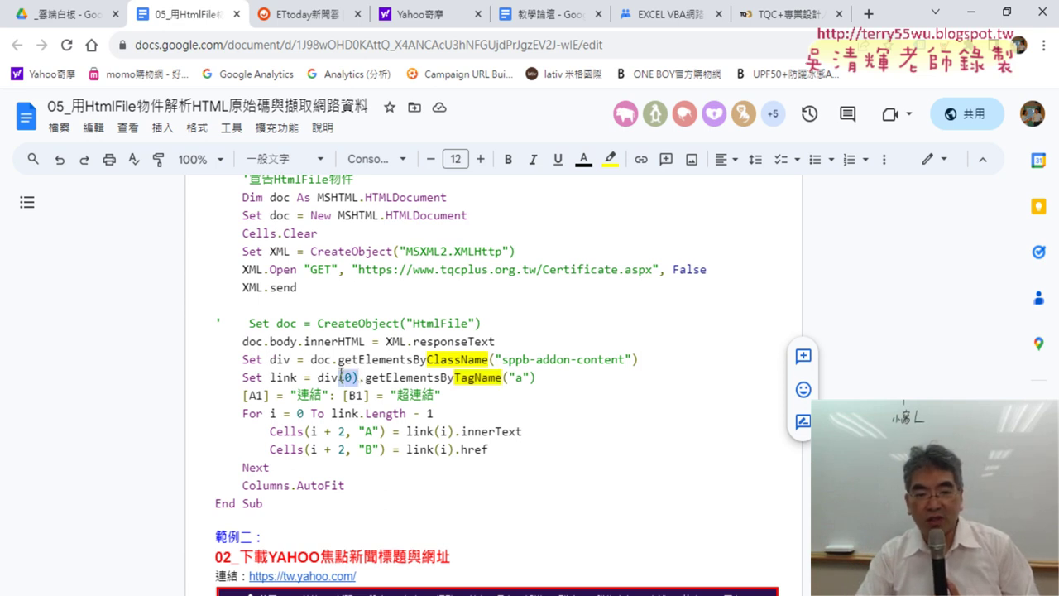
left_click(610, 158)
left_click(665, 235)
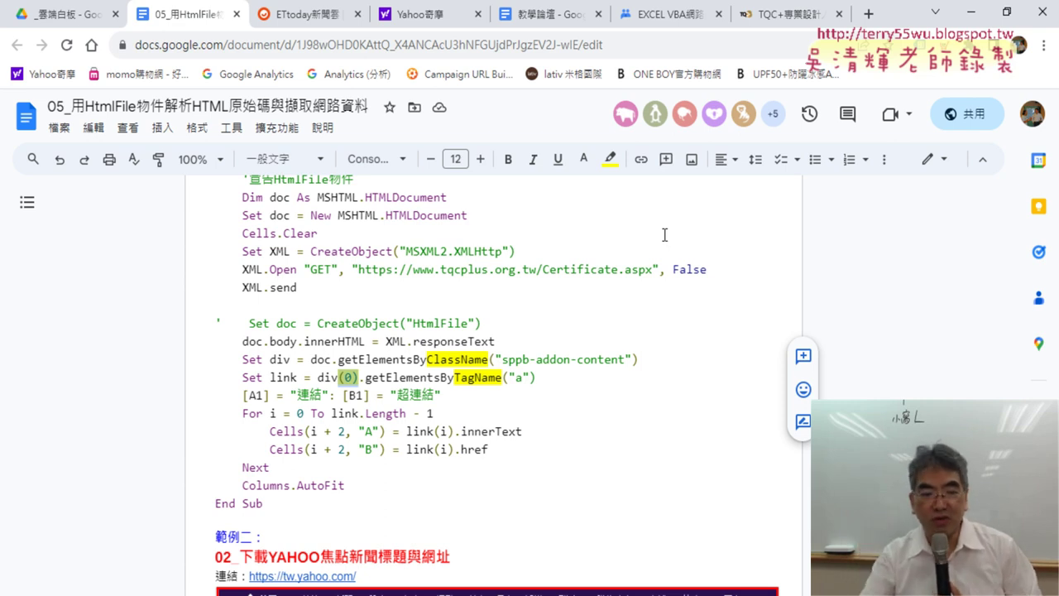
Step: Highlight the s of getElementsByClassName and getElementsByTagName yellow, then select the sppb-addon-content string
left_click(409, 359)
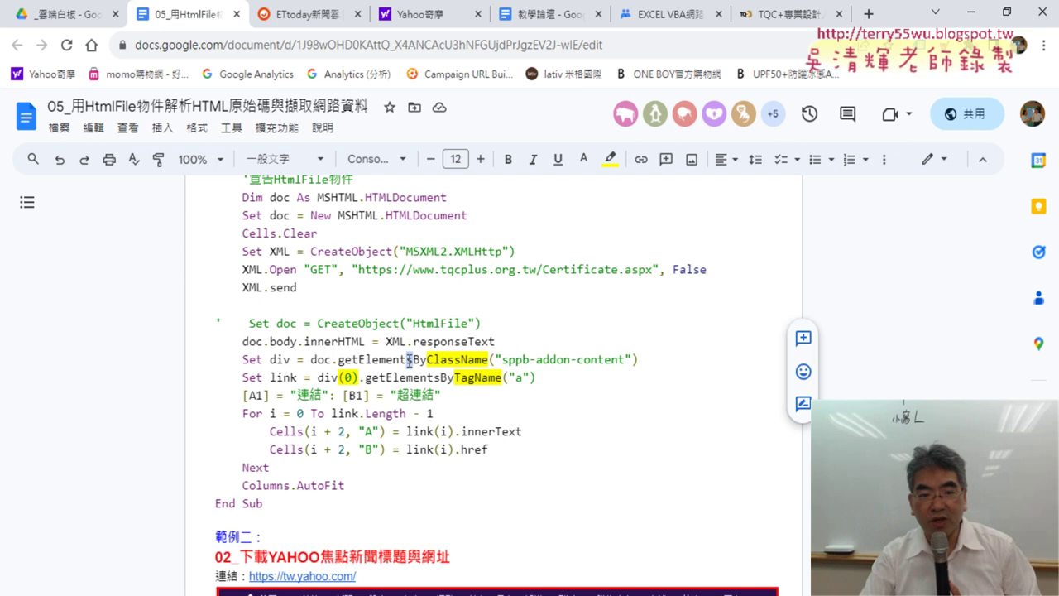
left_click(611, 159)
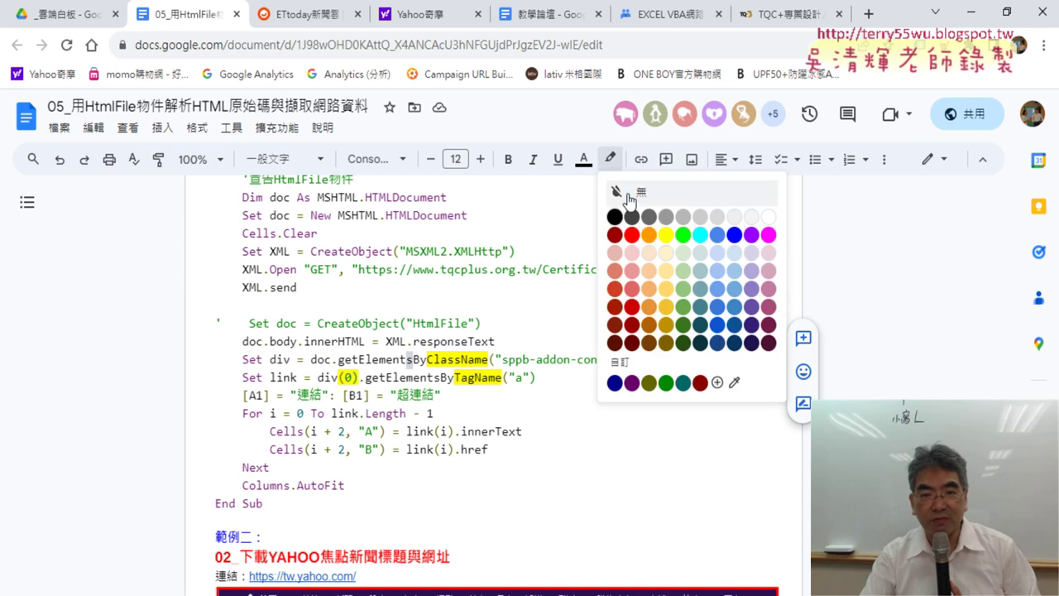
left_click(663, 238)
left_click_drag(438, 377, 433, 378)
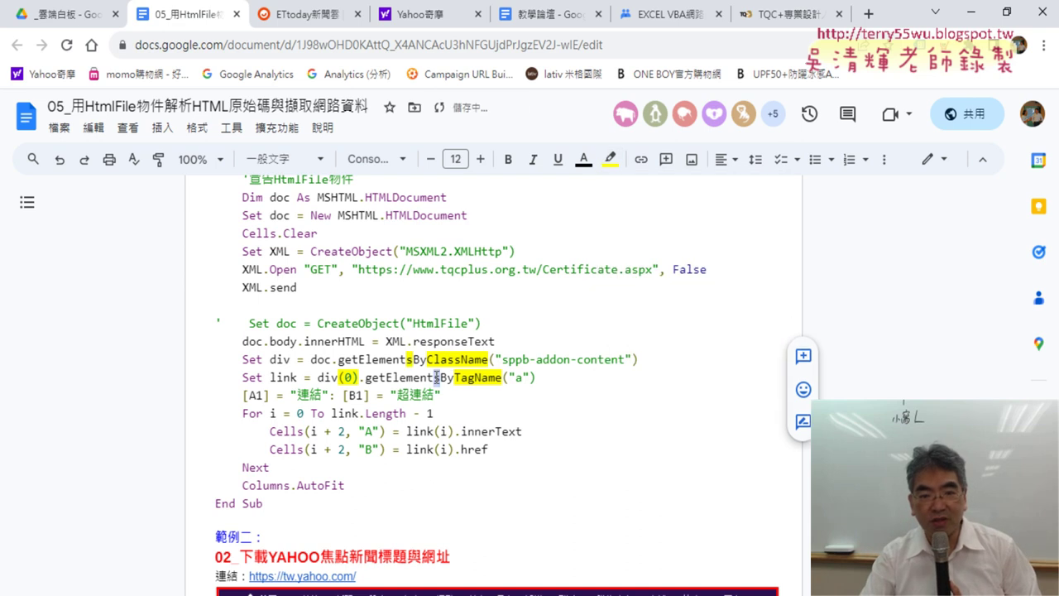
left_click(611, 159)
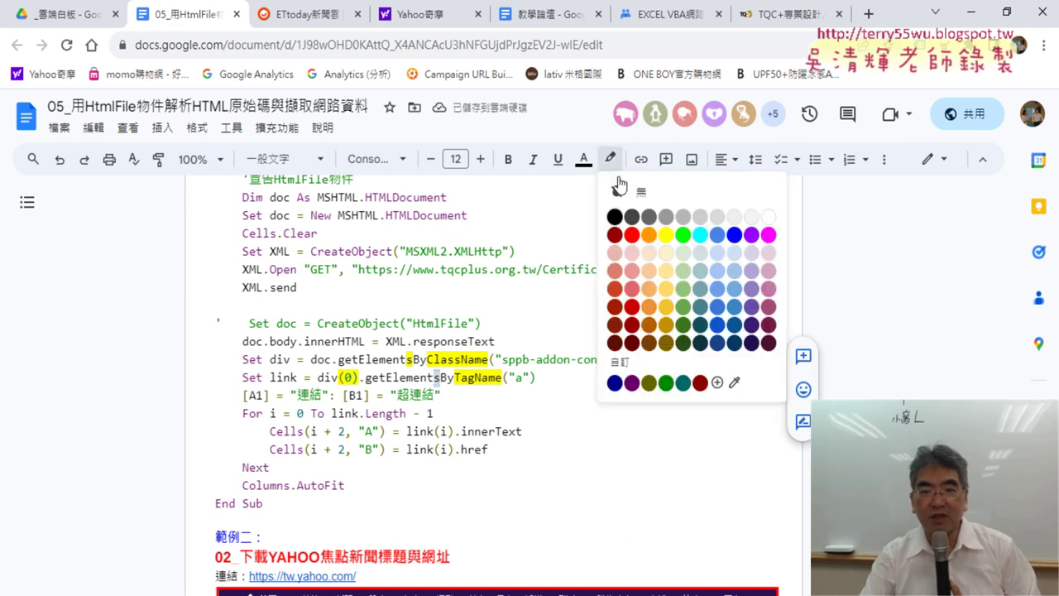
left_click(675, 237)
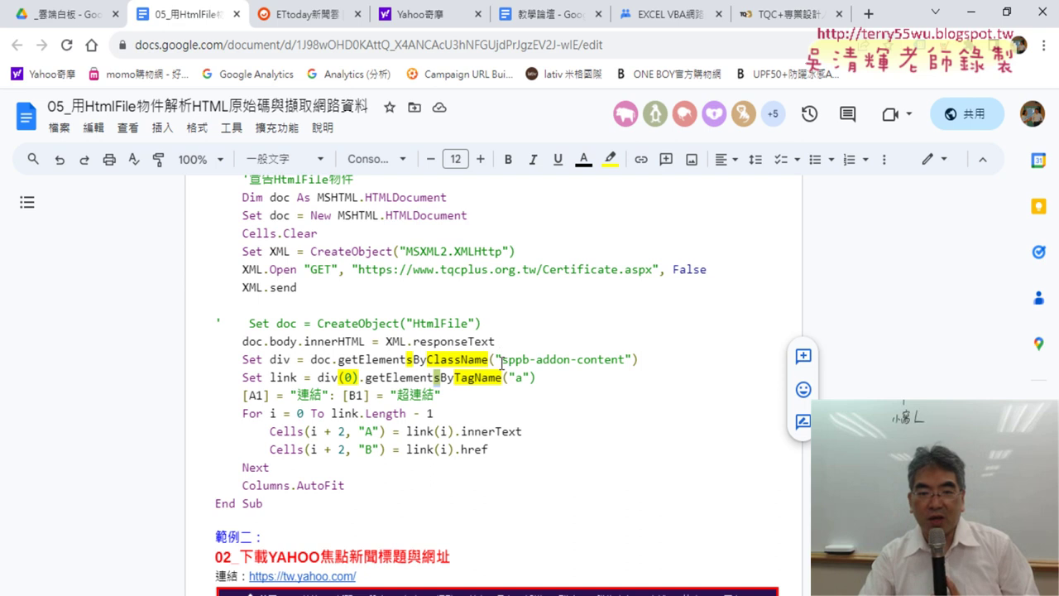
left_click_drag(501, 363, 631, 356)
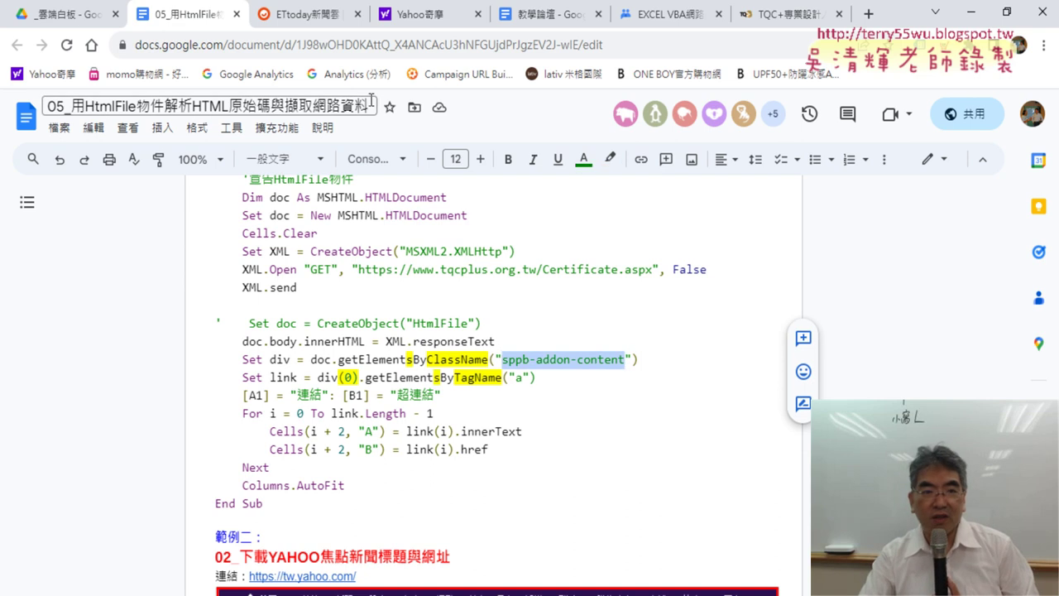
Step: On the ETtoday tab, inspect the KIMIKO headline and select its enclosing div.part_pictxt_9 row
left_click(308, 14)
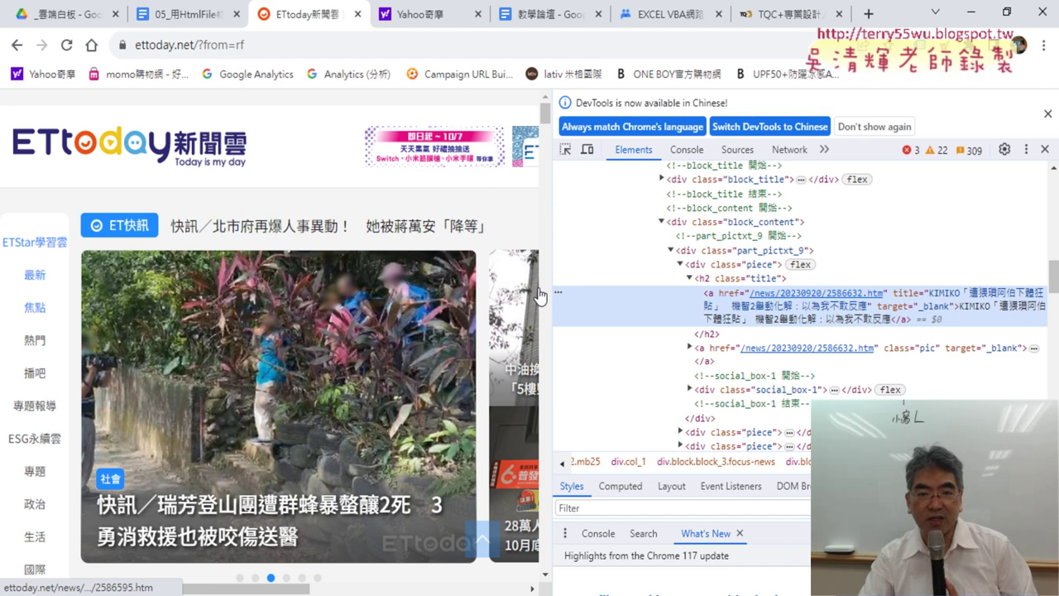
scroll(364, 364, "down", 4)
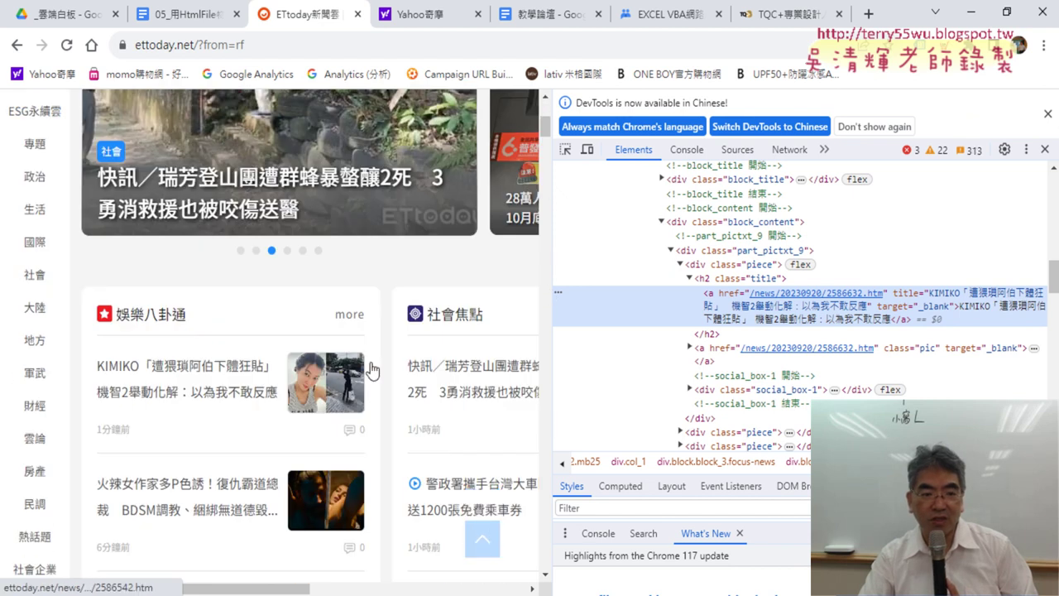
right_click(157, 364)
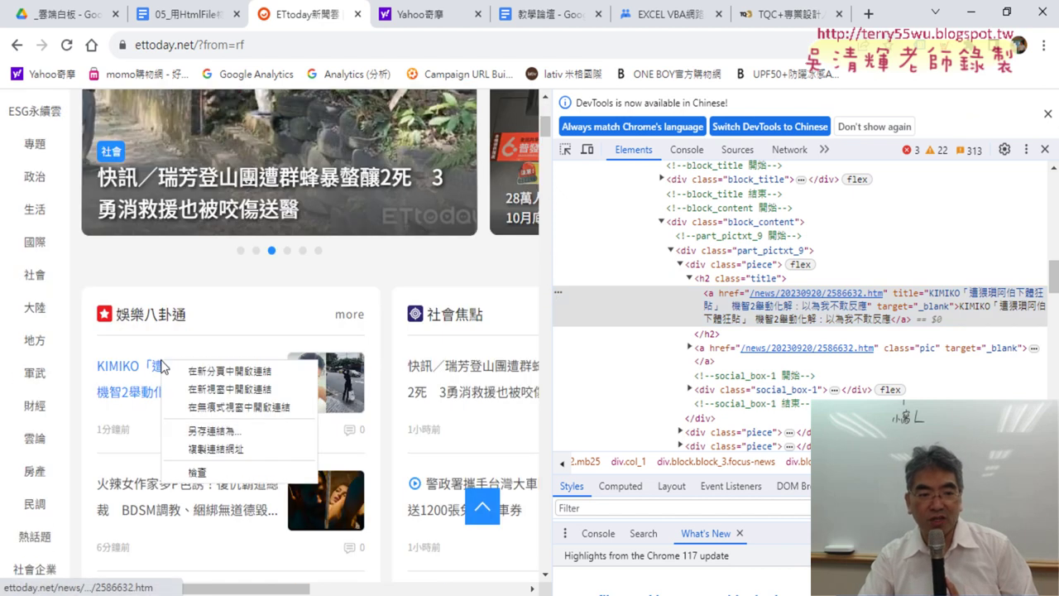
left_click(235, 474)
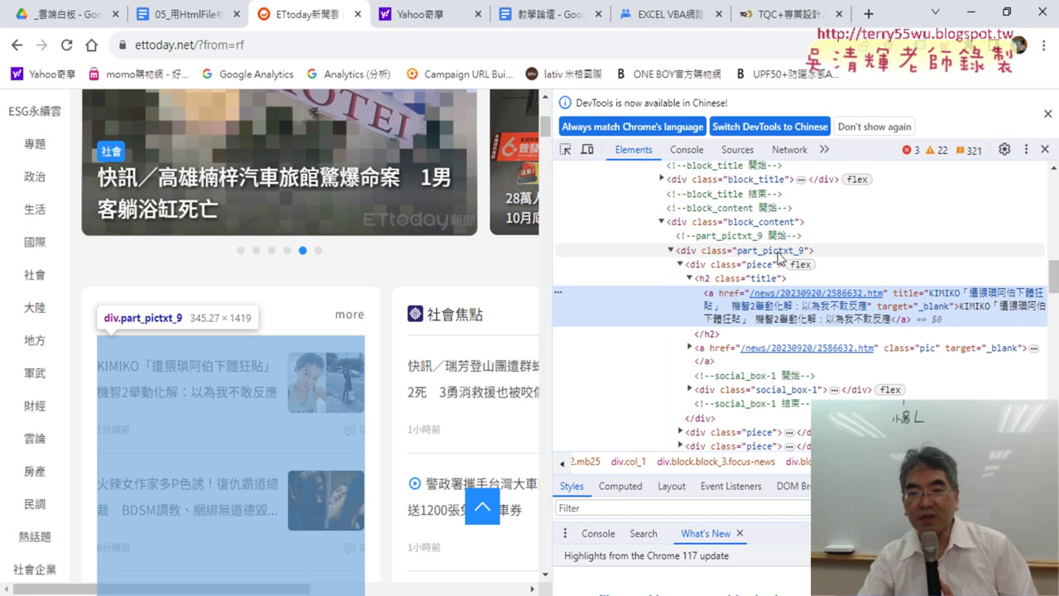
left_click(796, 257)
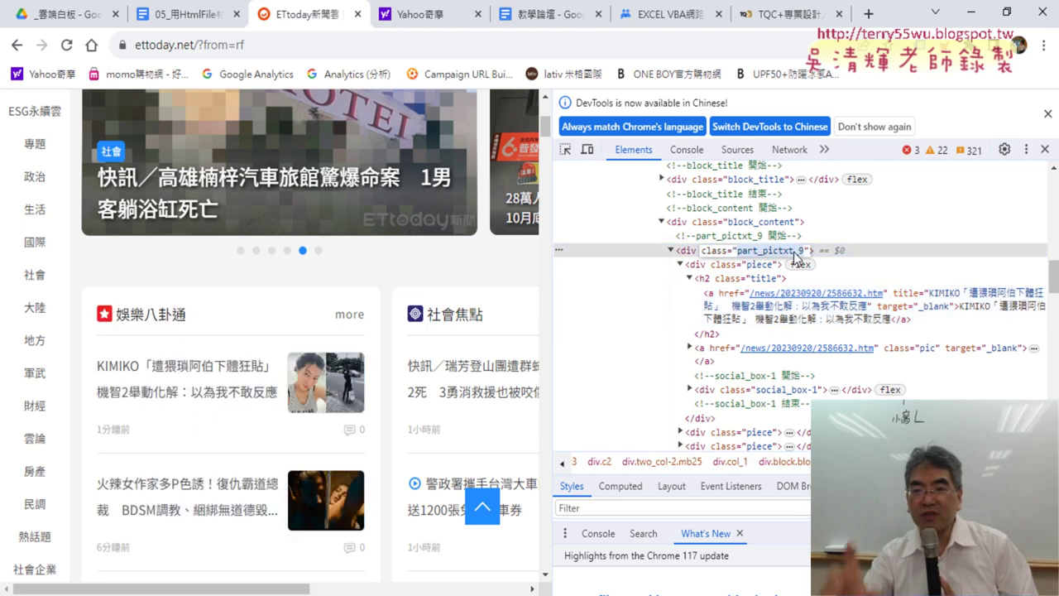